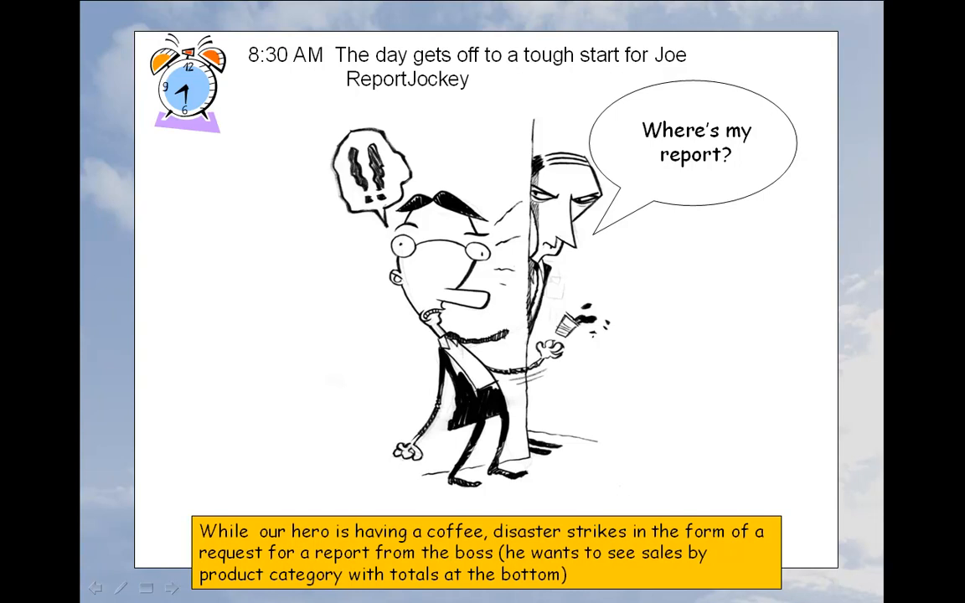
{"action": "key", "text": "Right"}
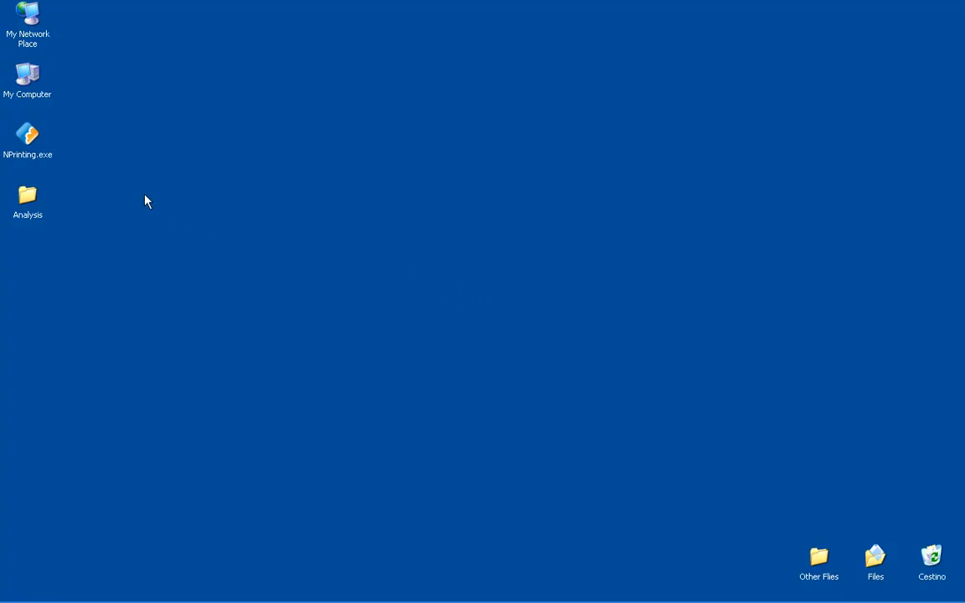
Launch NPrinting from the desktop and open the SalesDemo.qvw analysis
{"action": "left_click", "coordinate": [31, 148]}
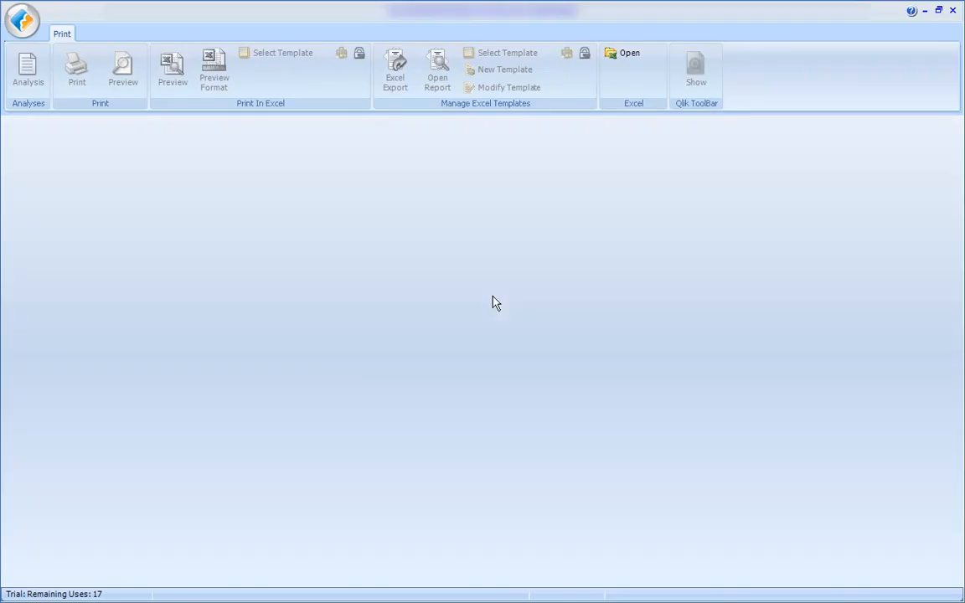
{"action": "left_click", "coordinate": [24, 25]}
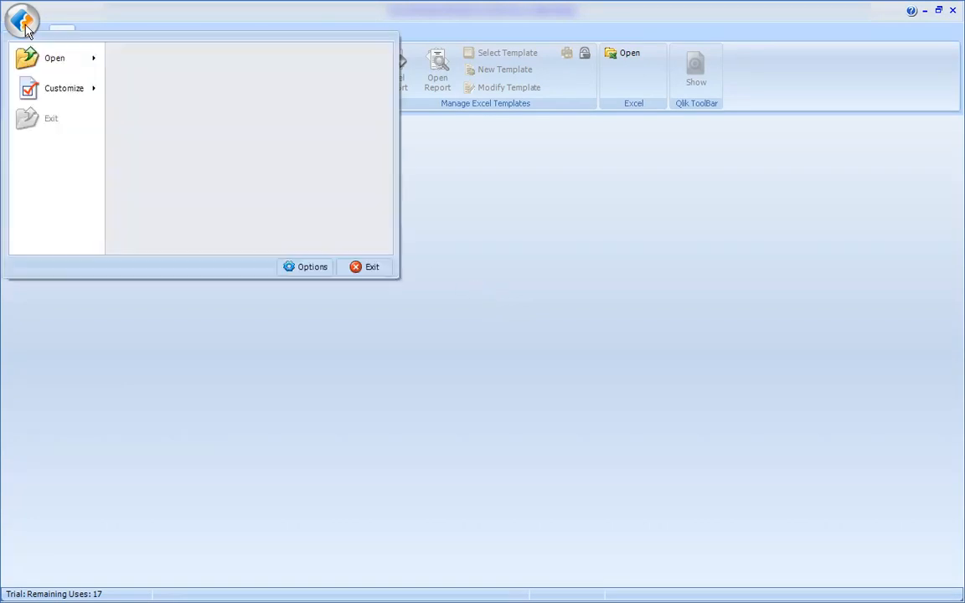
{"action": "left_click", "coordinate": [143, 67]}
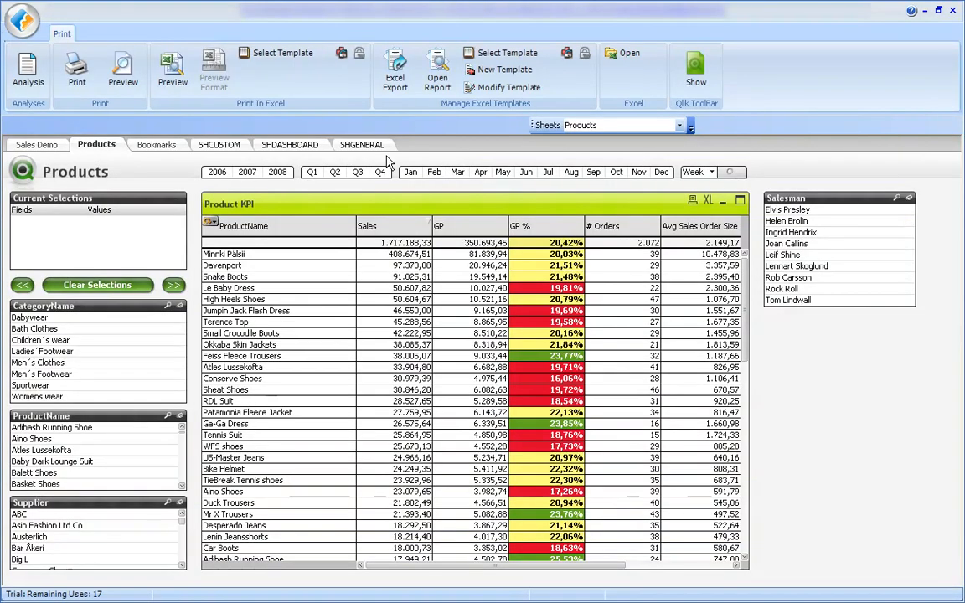
Open the Excel template for modification and place the Analysis fields ProductName in B5 and Sales in C5
{"action": "left_click", "coordinate": [503, 87]}
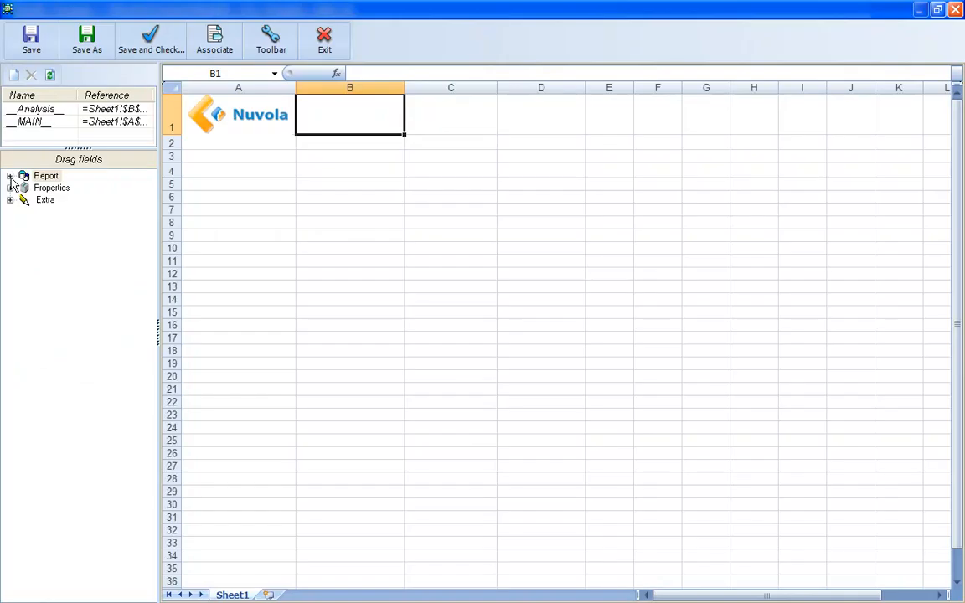
{"action": "left_click", "coordinate": [10, 175]}
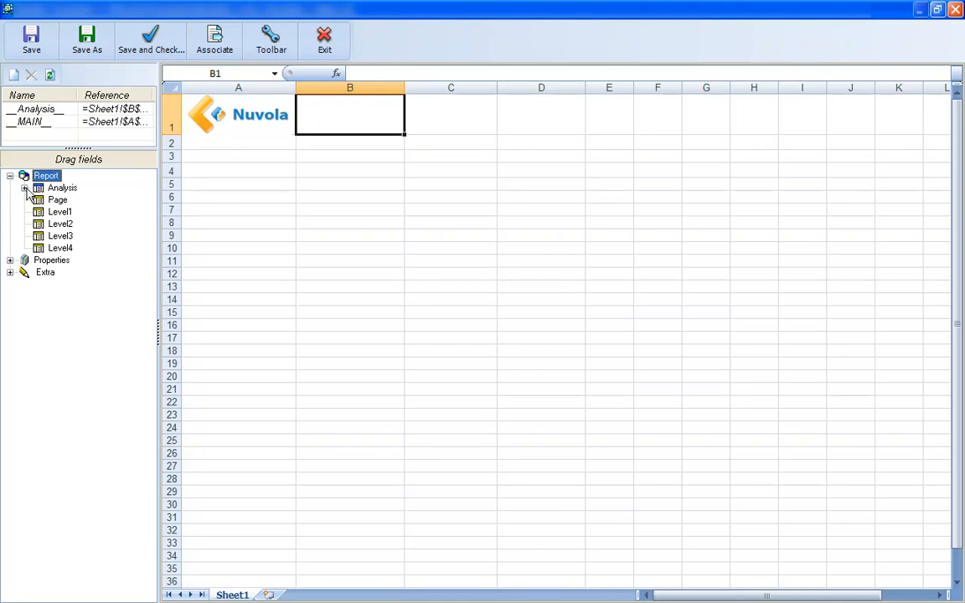
{"action": "left_click", "coordinate": [24, 188]}
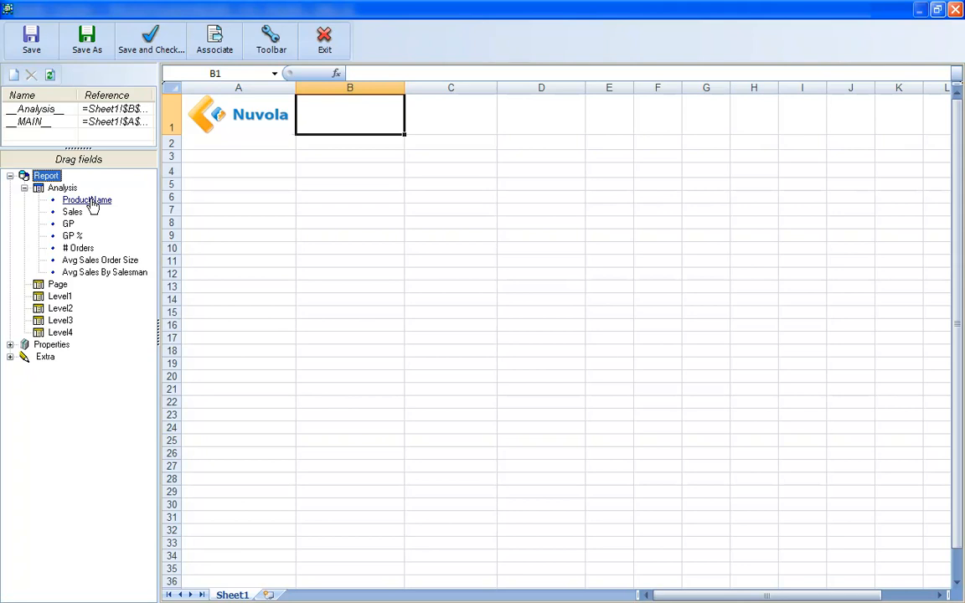
{"action": "left_click_drag", "start_coordinate": [93, 204], "coordinate": [304, 182]}
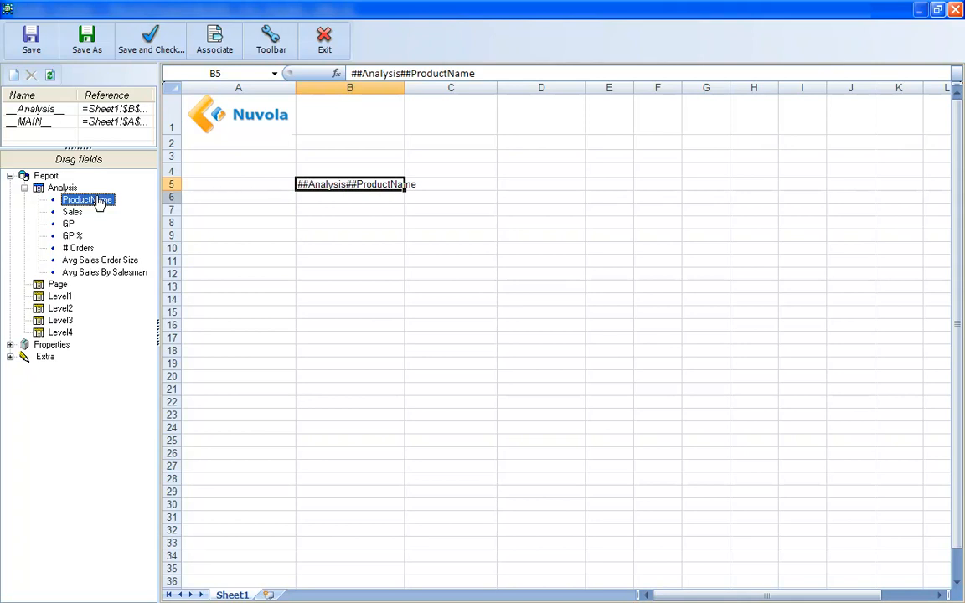
{"action": "left_click_drag", "start_coordinate": [72, 213], "coordinate": [472, 193]}
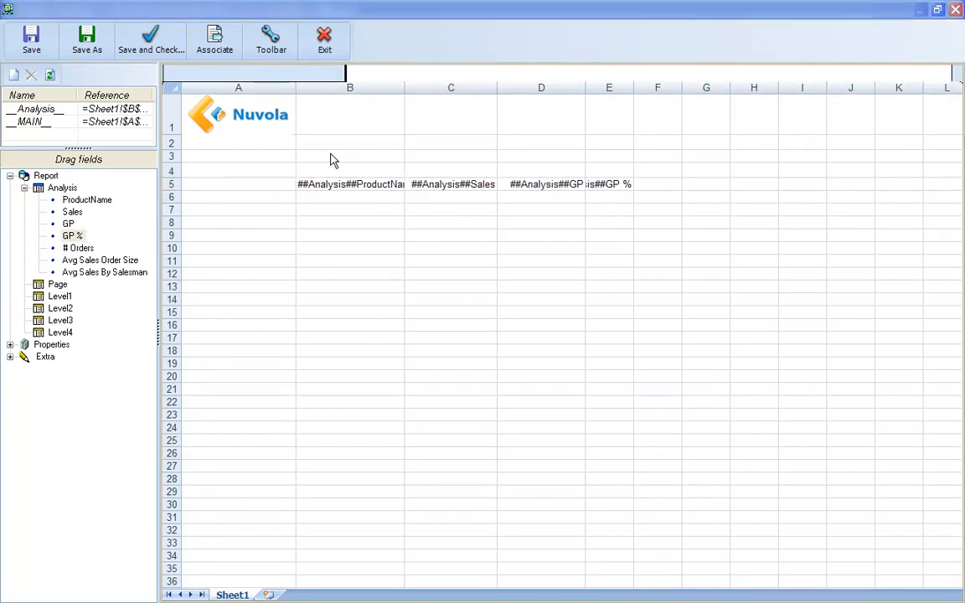
Enter the column heading Product Name in cell B3
{"action": "double_click", "coordinate": [329, 156]}
{"action": "type", "text": "Product Name"}
{"action": "key", "text": "Tab"}
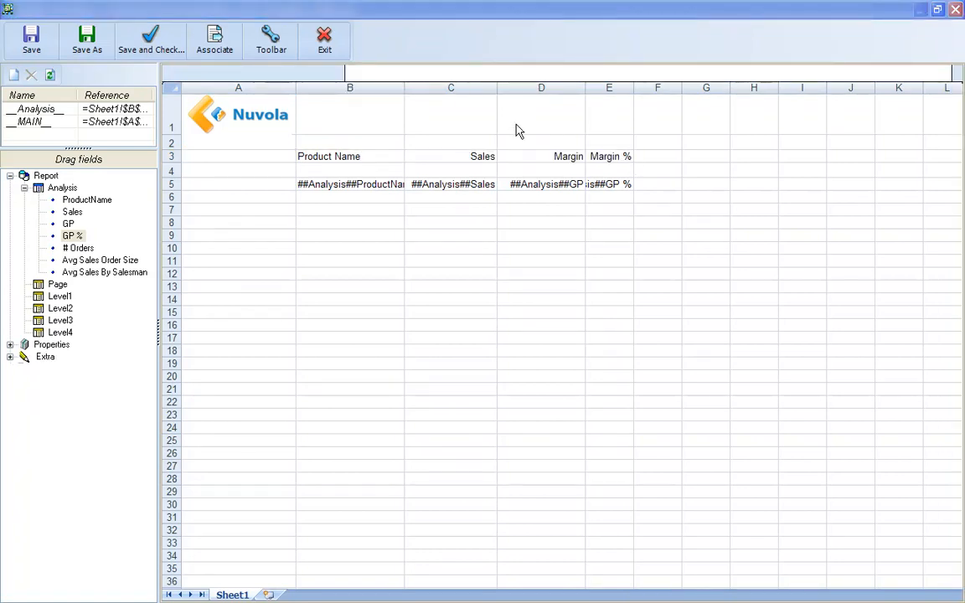
Show the formatting toolbar and apply a bottom border to the heading row A3:E3
{"action": "left_click", "coordinate": [293, 57]}
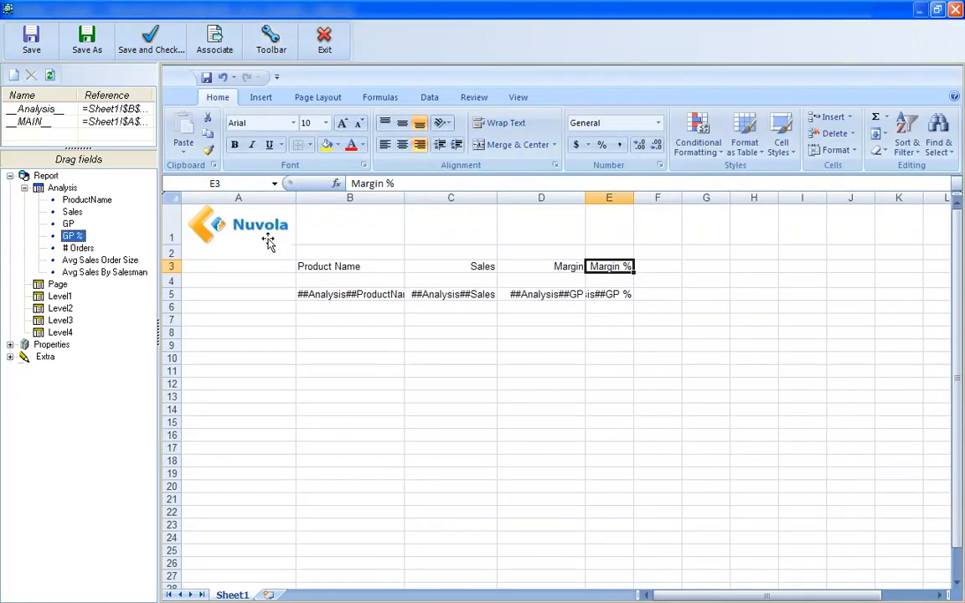
{"action": "left_click_drag", "start_coordinate": [263, 266], "coordinate": [611, 267]}
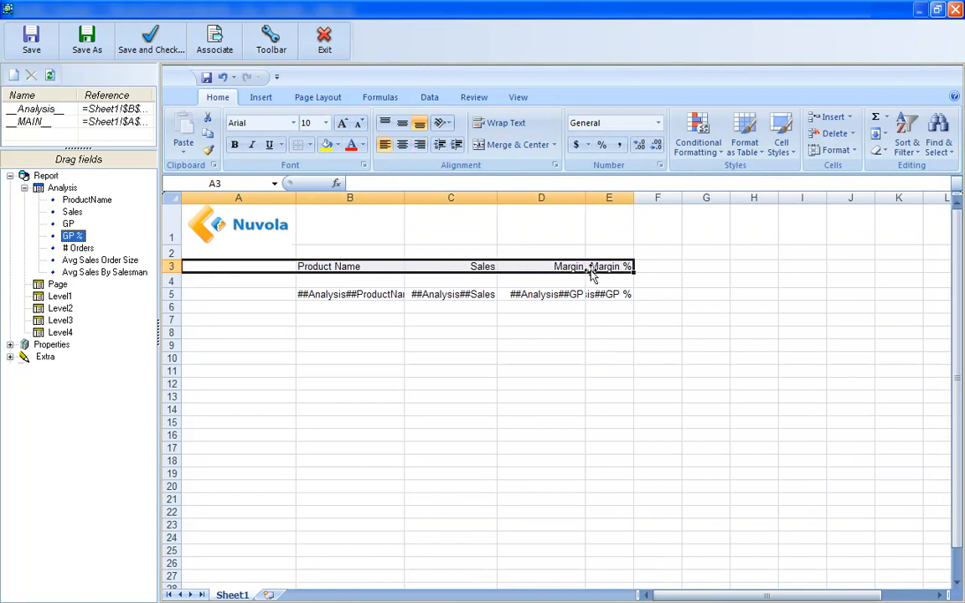
{"action": "left_click", "coordinate": [309, 145]}
{"action": "left_click", "coordinate": [329, 181]}
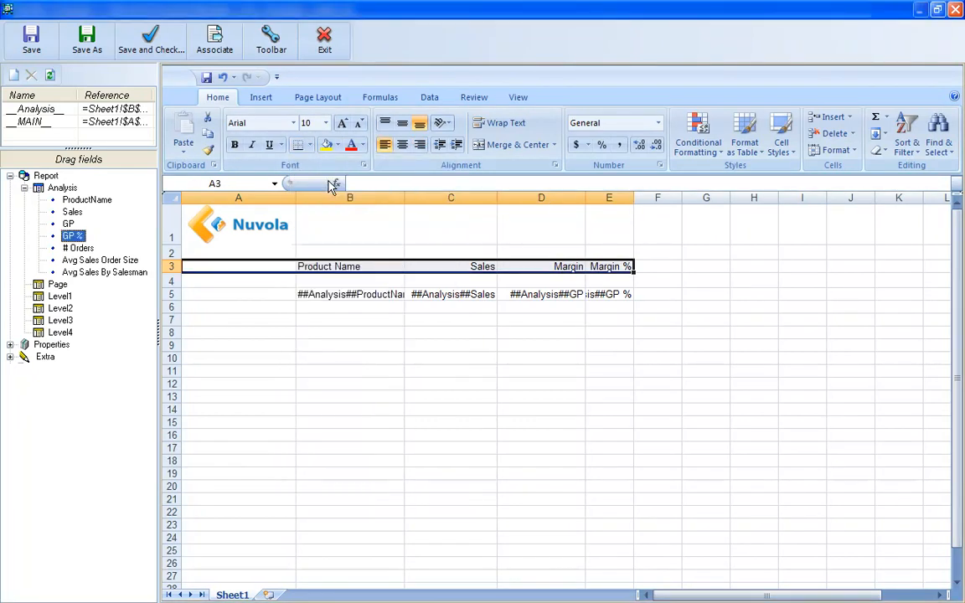
Make the column headings in B3:E3 bold
{"action": "left_click", "coordinate": [285, 249]}
{"action": "left_click_drag", "start_coordinate": [340, 265], "coordinate": [596, 267]}
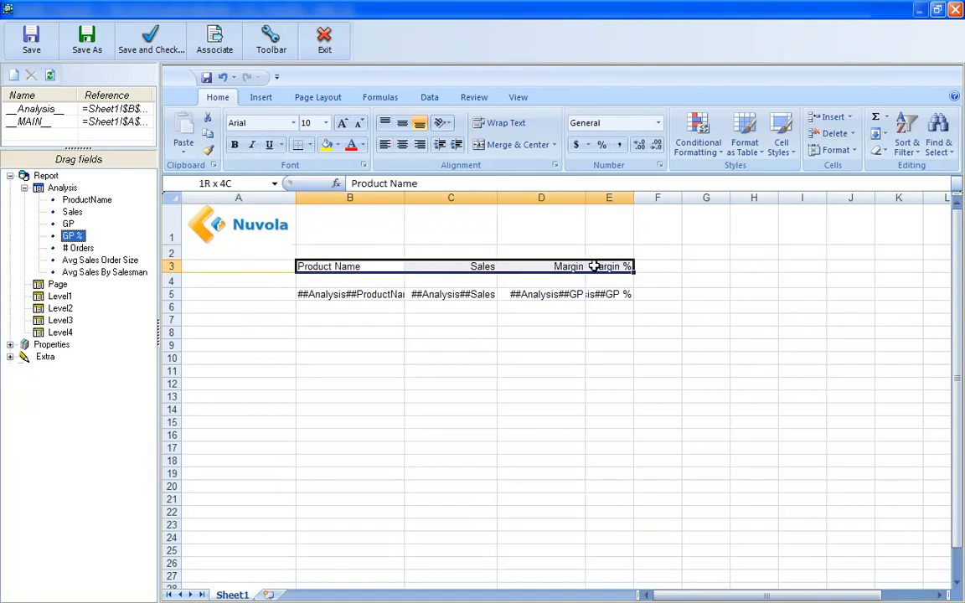
{"action": "left_click", "coordinate": [235, 146]}
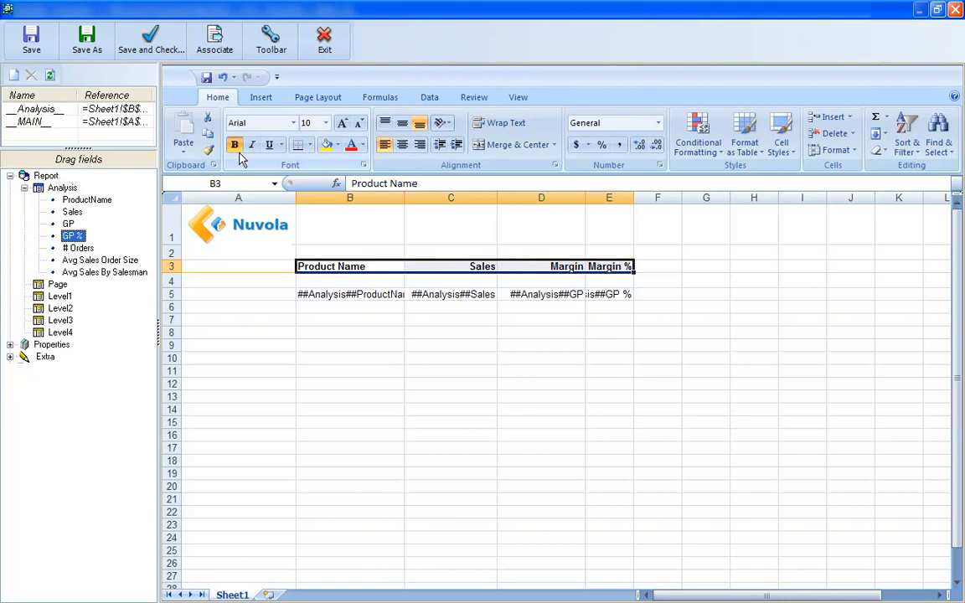
Place the Analysis_Name property in cell B1 as the report title
{"action": "left_click", "coordinate": [266, 268]}
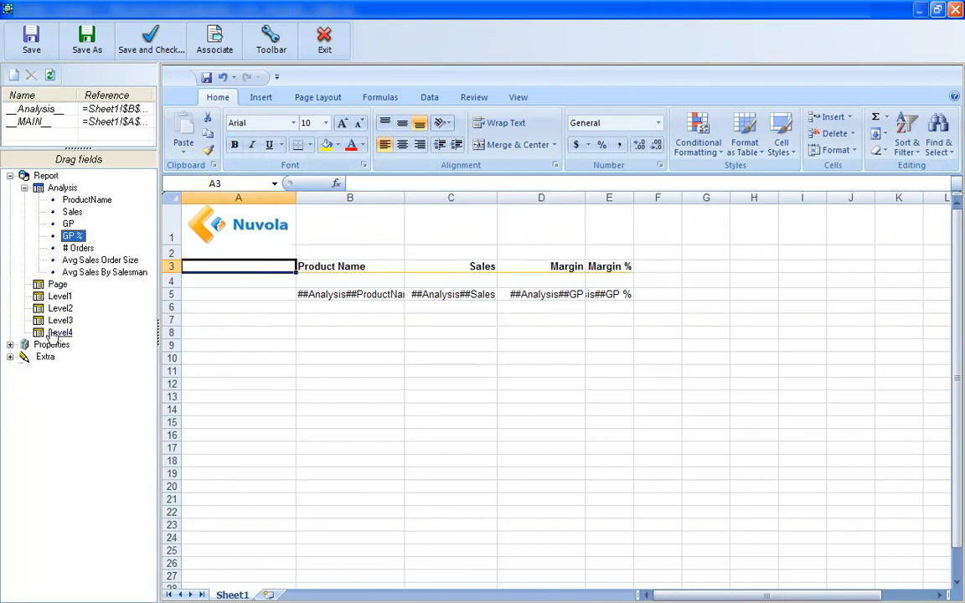
{"action": "left_click", "coordinate": [10, 345]}
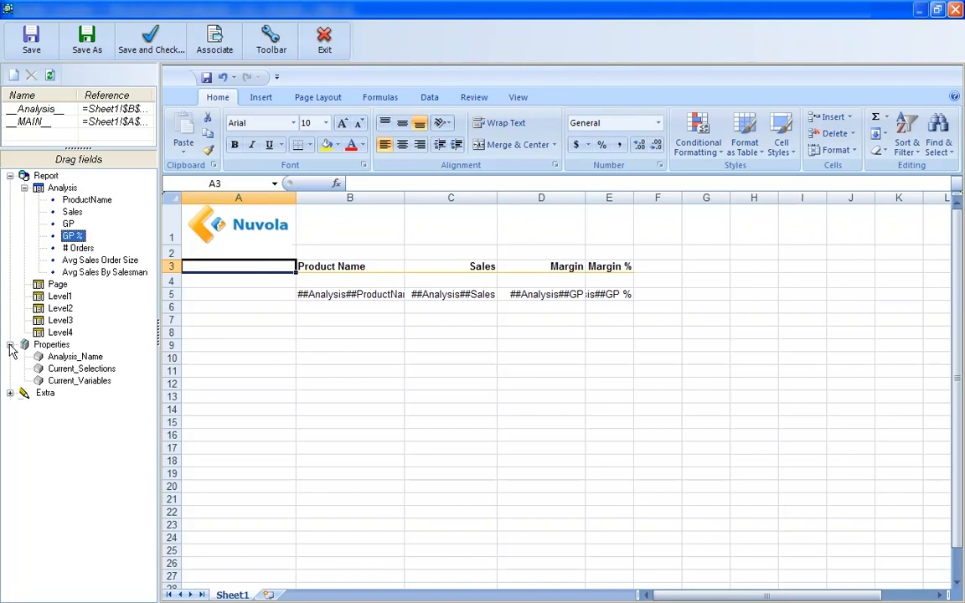
{"action": "left_click_drag", "start_coordinate": [75, 356], "coordinate": [380, 207]}
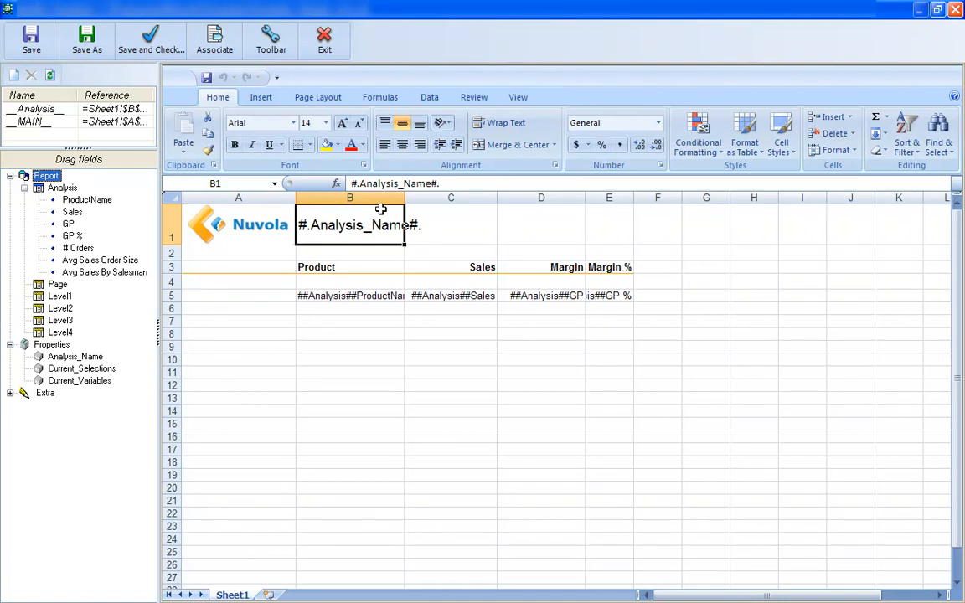
Add the CategoryName field to the Level1 grouping of the report
{"action": "left_click", "coordinate": [38, 301]}
{"action": "right_click", "coordinate": [38, 300]}
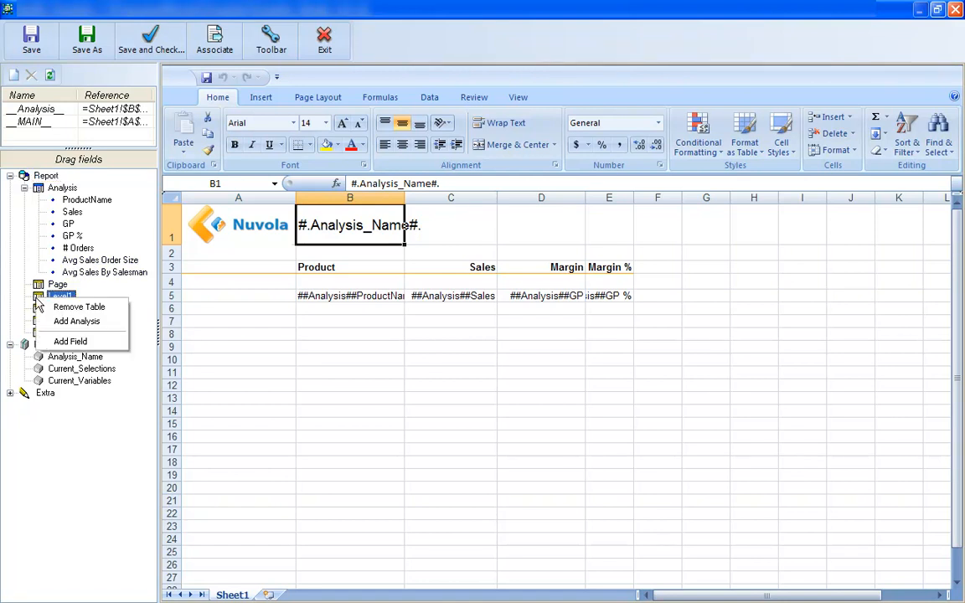
{"action": "left_click", "coordinate": [70, 341]}
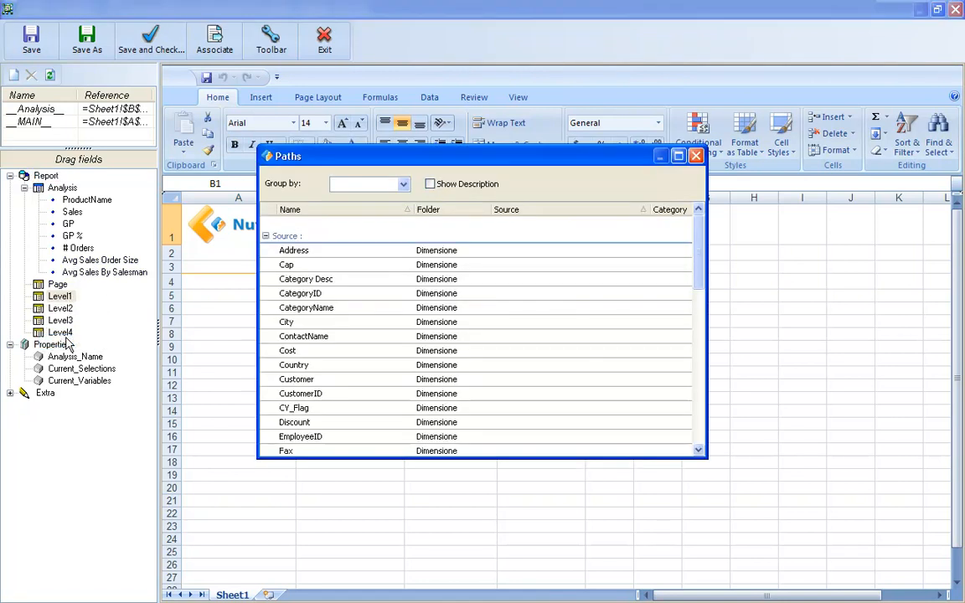
{"action": "double_click", "coordinate": [268, 307]}
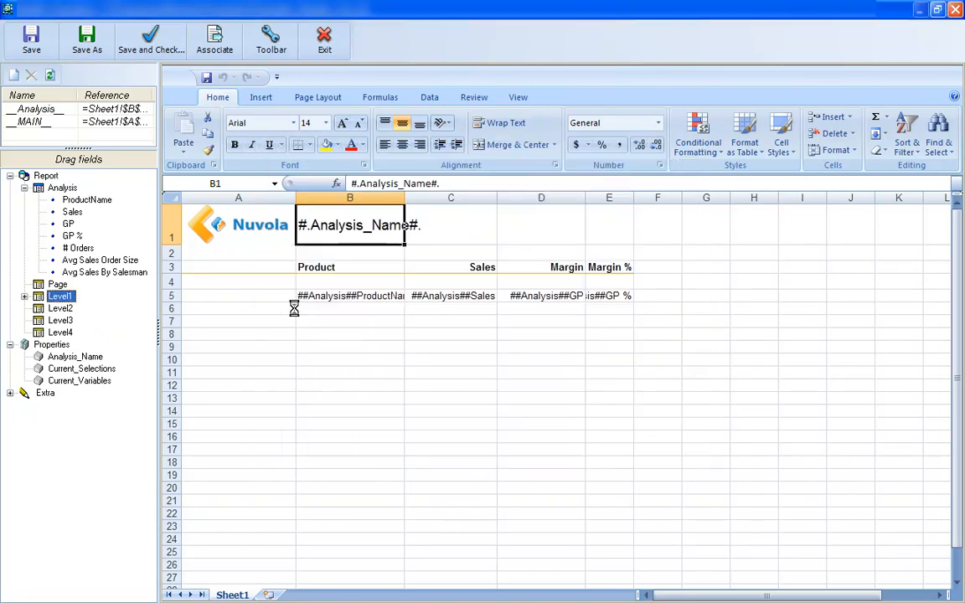
Place Level1's CategoryName field in cell A4 and enter the heading Category in A3
{"action": "left_click", "coordinate": [24, 297]}
{"action": "left_click_drag", "start_coordinate": [93, 308], "coordinate": [242, 289]}
{"action": "key", "text": "Up"}
{"action": "type", "text": "C"}
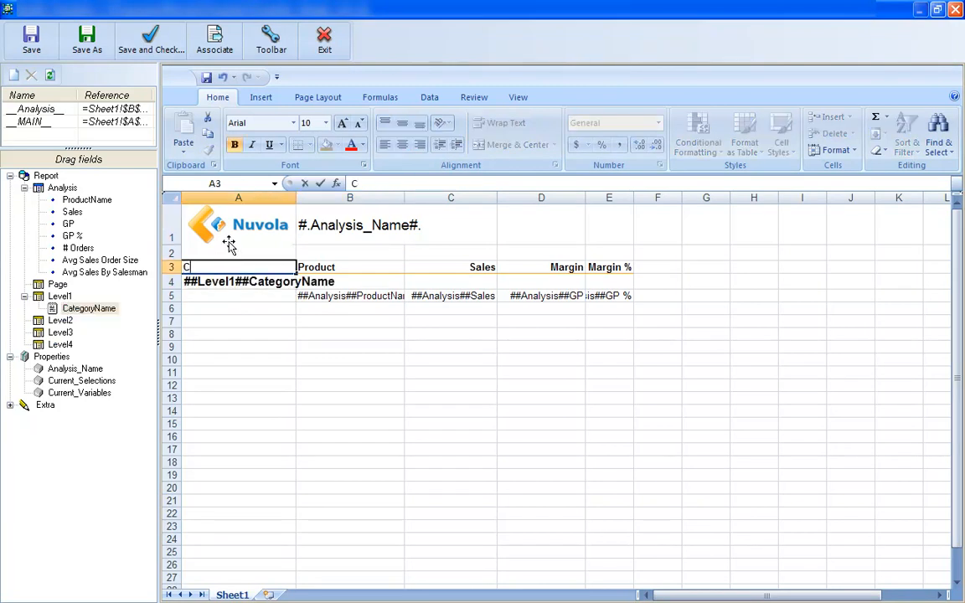
{"action": "type", "text": "ategory"}
{"action": "left_click", "coordinate": [226, 319]}
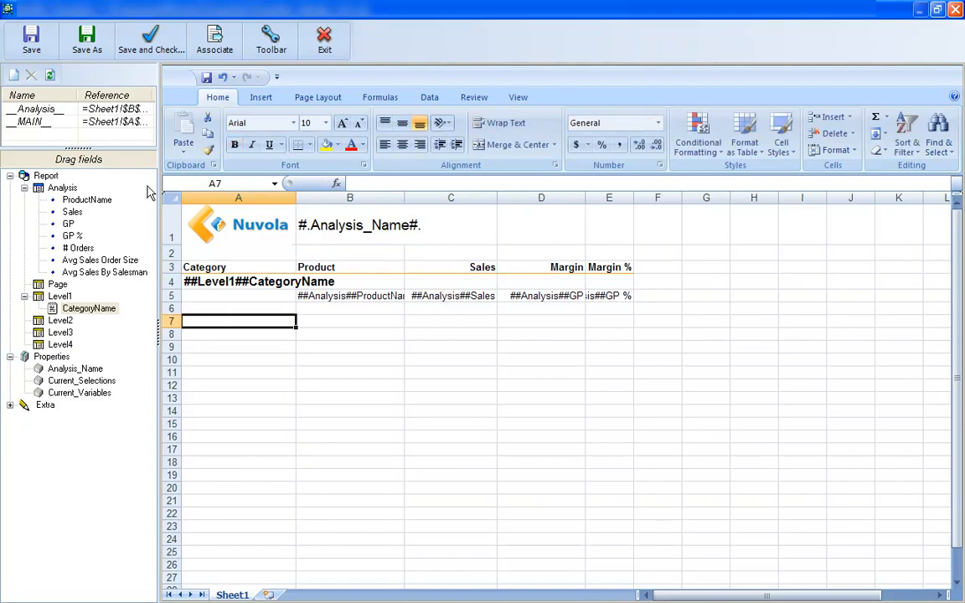
Save the template and export the Products report to Excel
{"action": "left_click", "coordinate": [33, 39]}
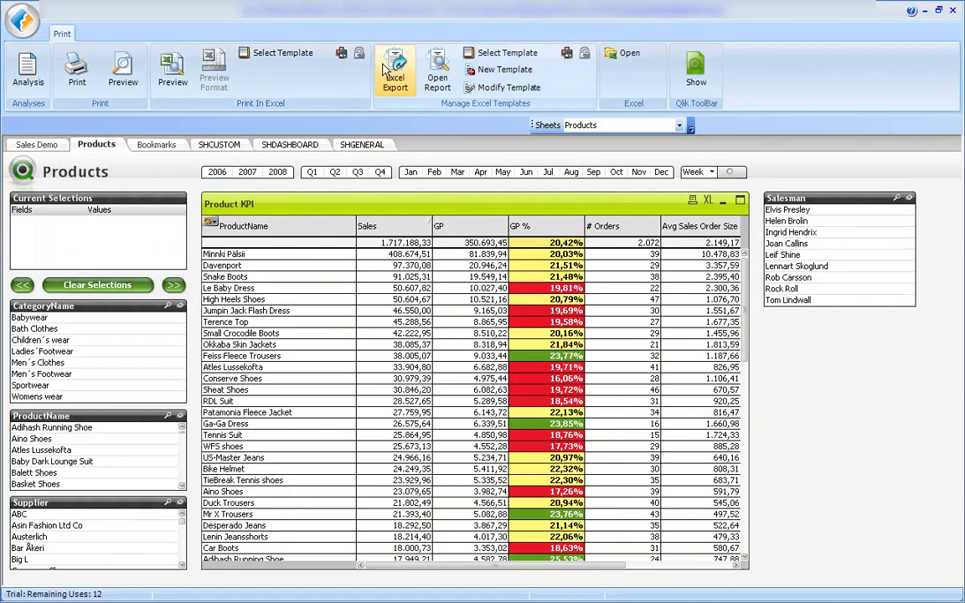
{"action": "left_click", "coordinate": [385, 69]}
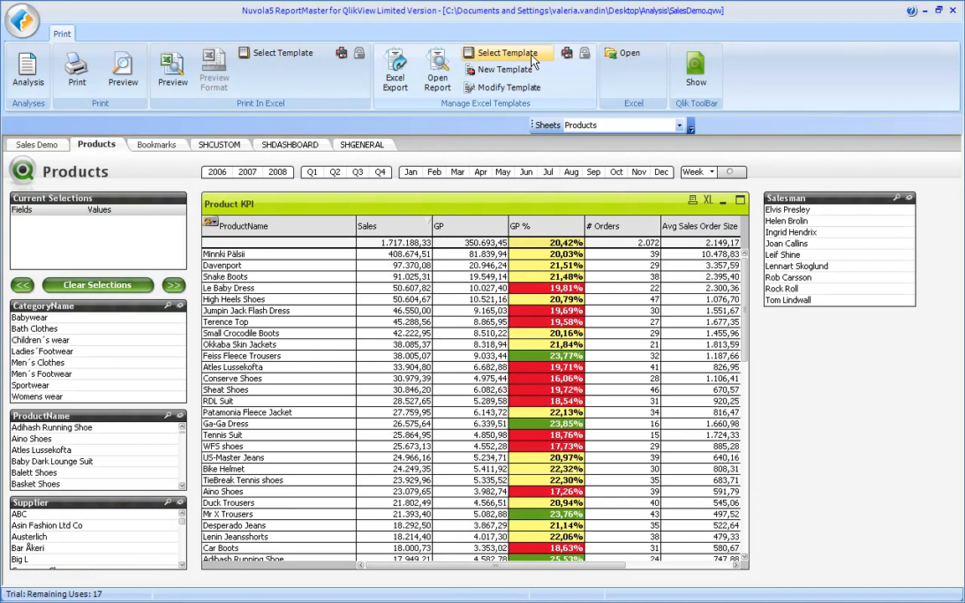
Choose Excel_1.xls as the Excel template and open the template for modification
{"action": "left_click", "coordinate": [533, 59]}
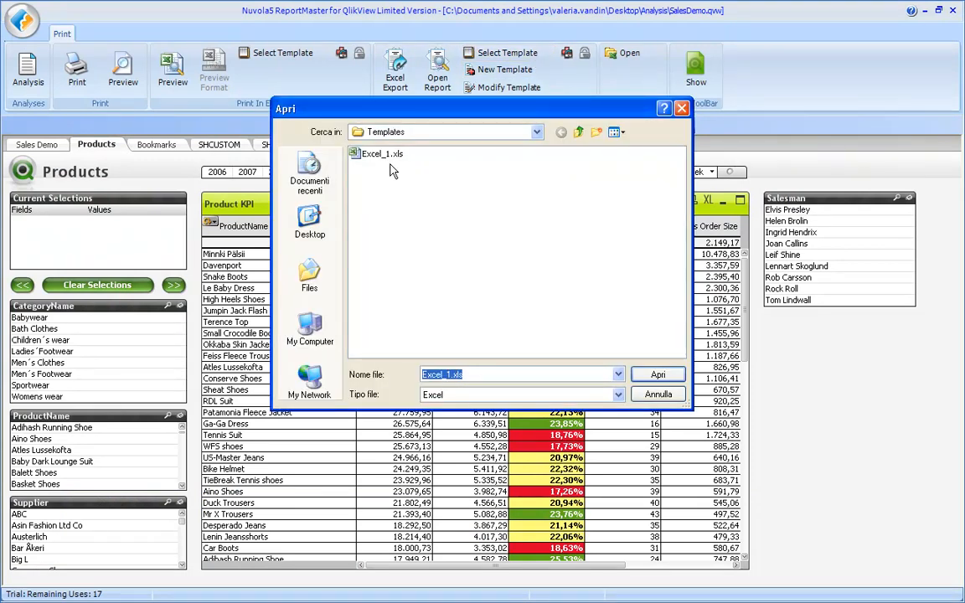
{"action": "double_click", "coordinate": [387, 156]}
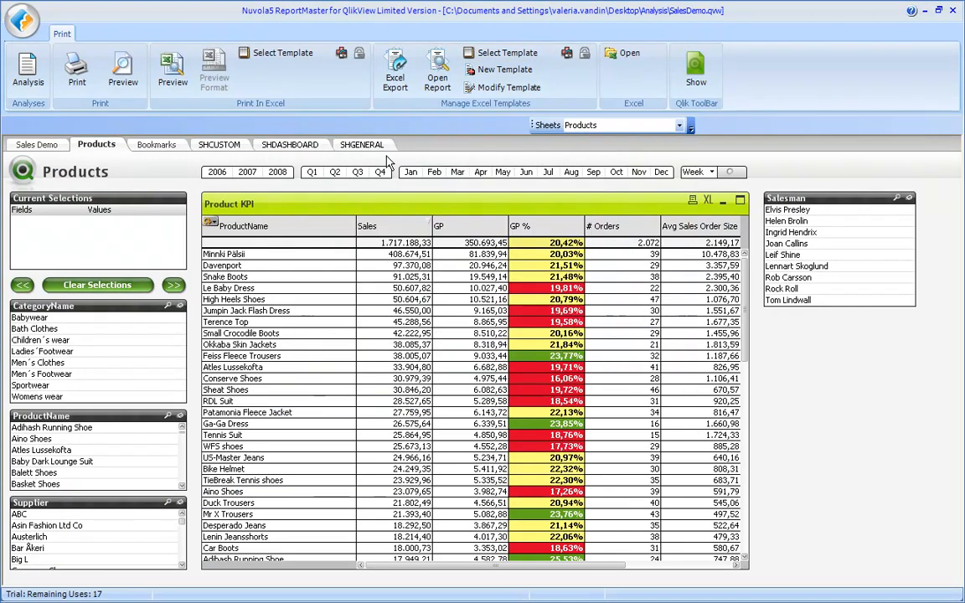
{"action": "left_click", "coordinate": [495, 93]}
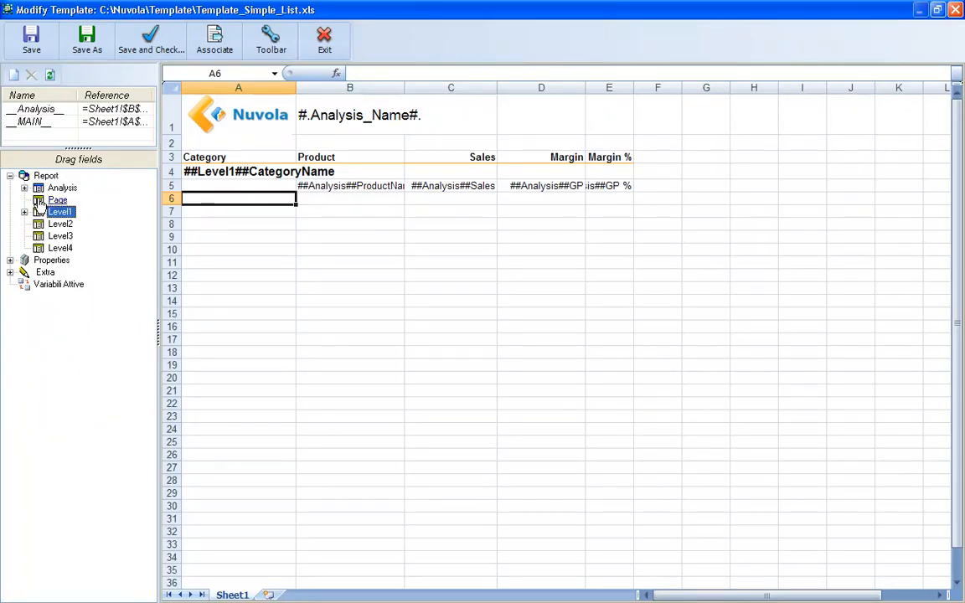
Add the Salesman field to the report's Page grouping and expand that grouping
{"action": "left_click", "coordinate": [40, 202]}
{"action": "right_click", "coordinate": [40, 203]}
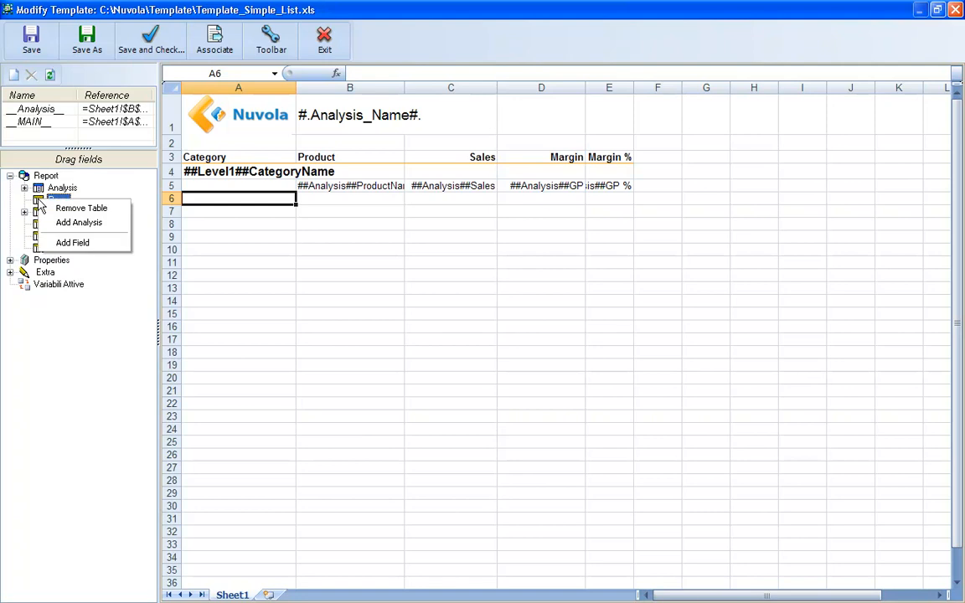
{"action": "left_click", "coordinate": [65, 242]}
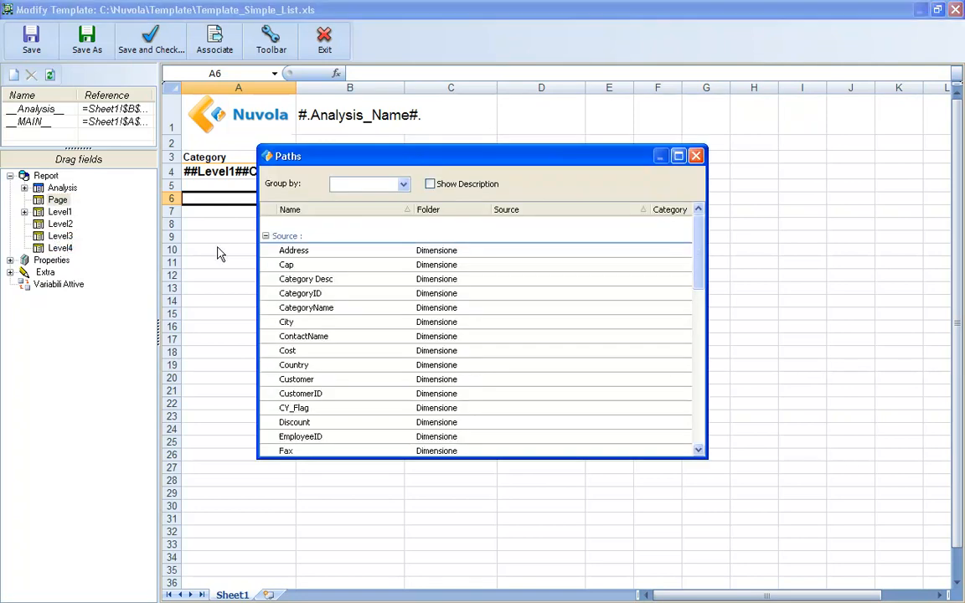
{"action": "left_click_drag", "start_coordinate": [697, 258], "coordinate": [700, 413]}
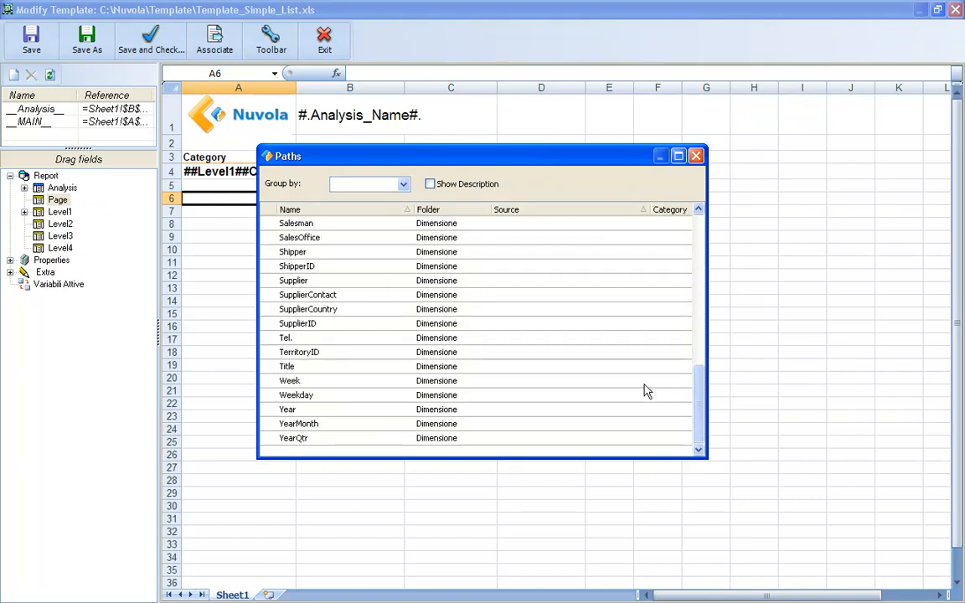
{"action": "double_click", "coordinate": [376, 224]}
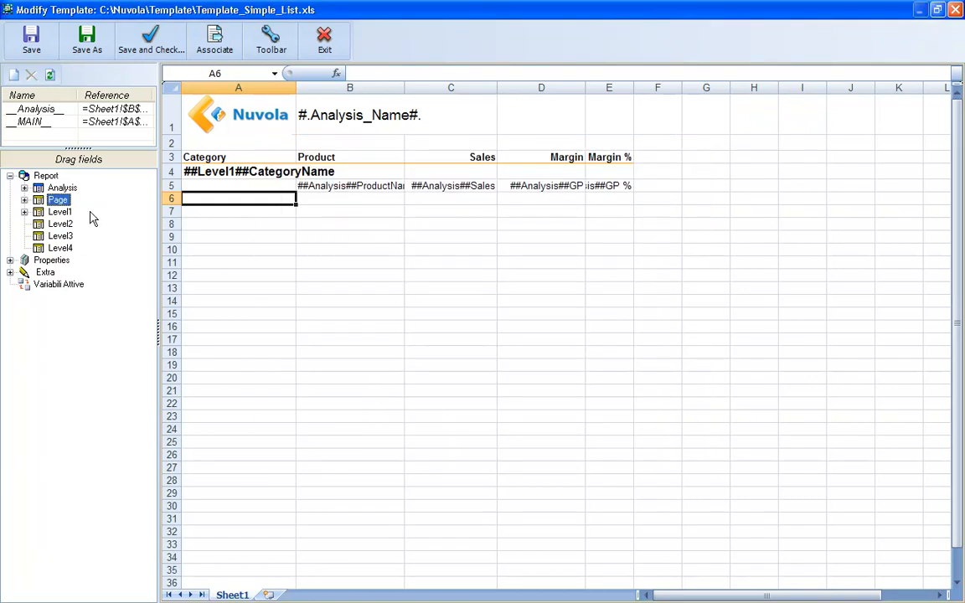
{"action": "left_click", "coordinate": [25, 200]}
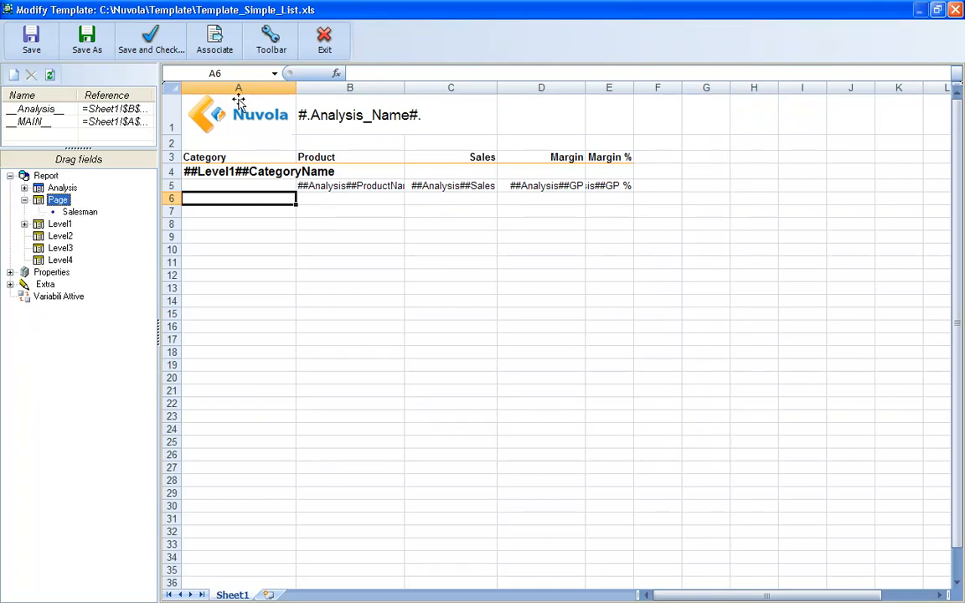
Insert an exploded 3-D pie chart into the template sheet
{"action": "left_click", "coordinate": [267, 54]}
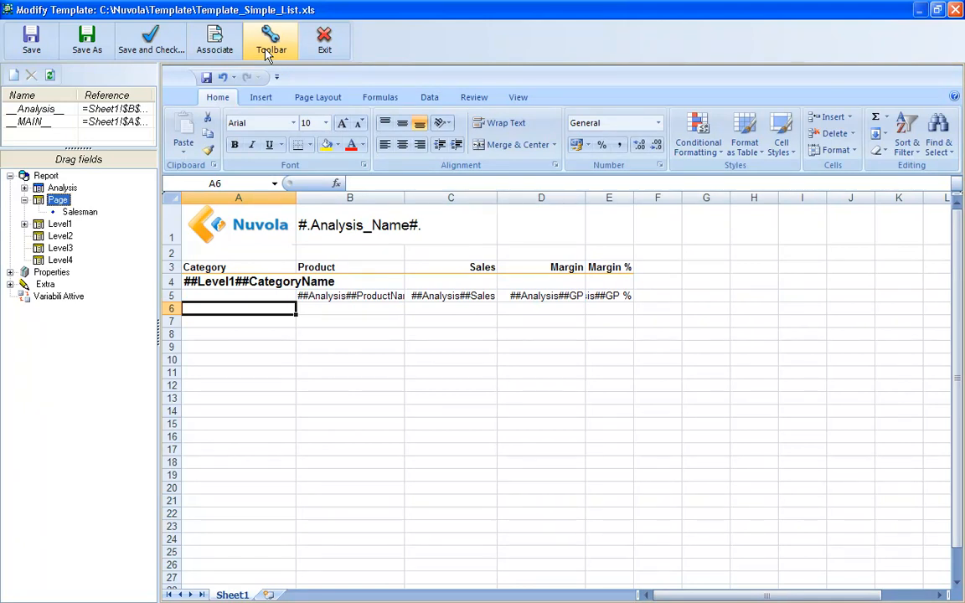
{"action": "left_click", "coordinate": [261, 98]}
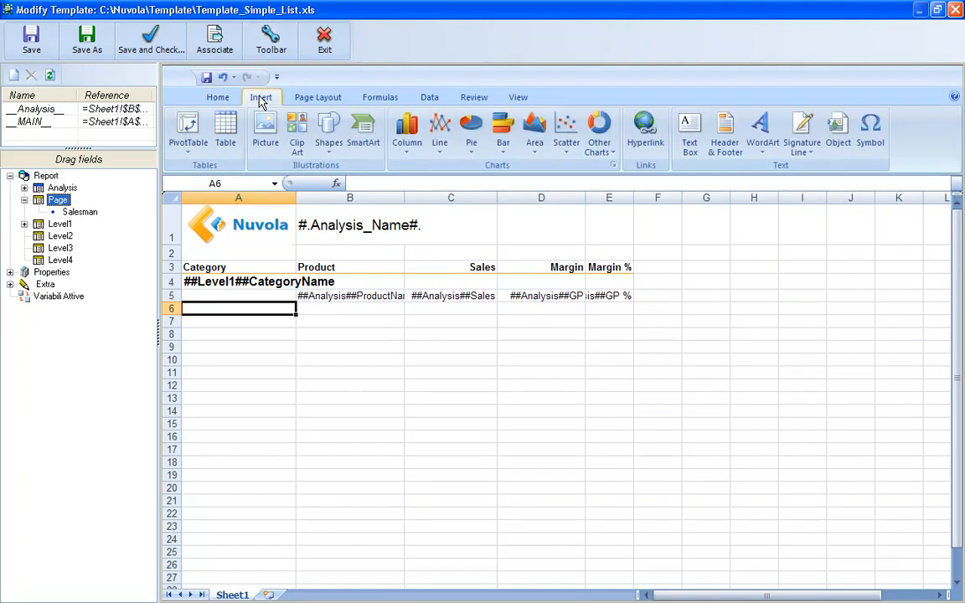
{"action": "left_click", "coordinate": [470, 137]}
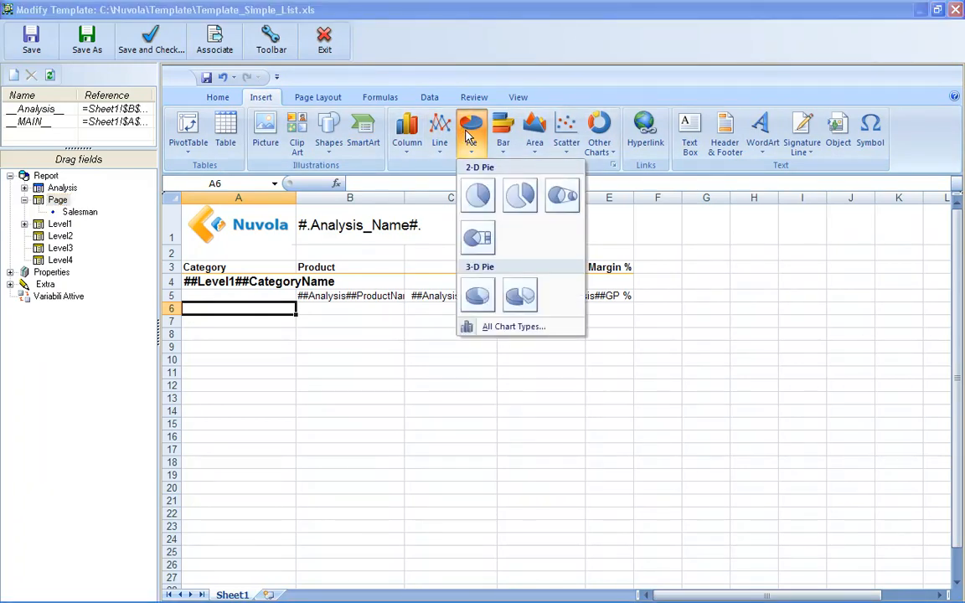
{"action": "left_click", "coordinate": [521, 297]}
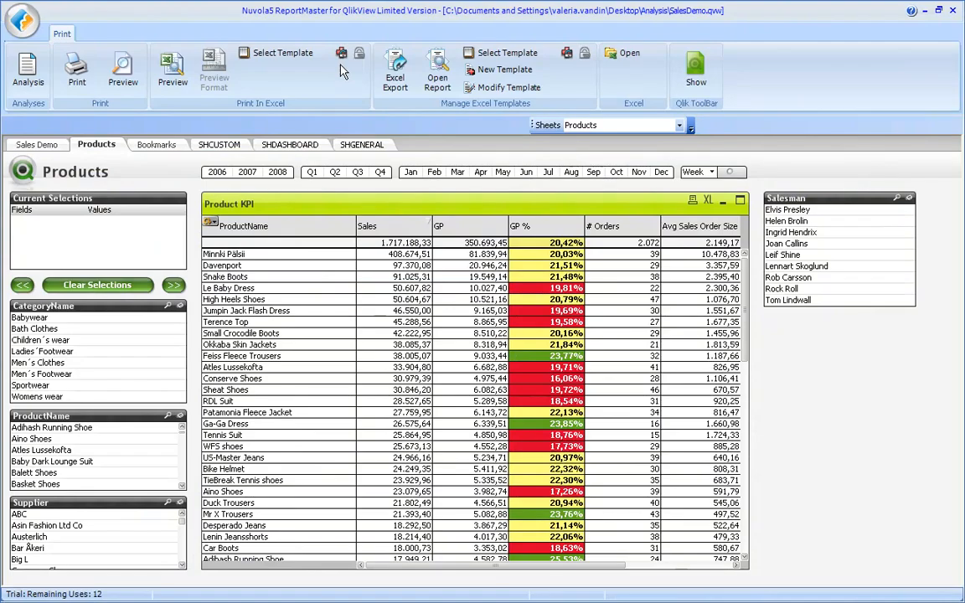
Export the Products report to Excel and open the second salesman's sheet
{"action": "left_click", "coordinate": [391, 72]}
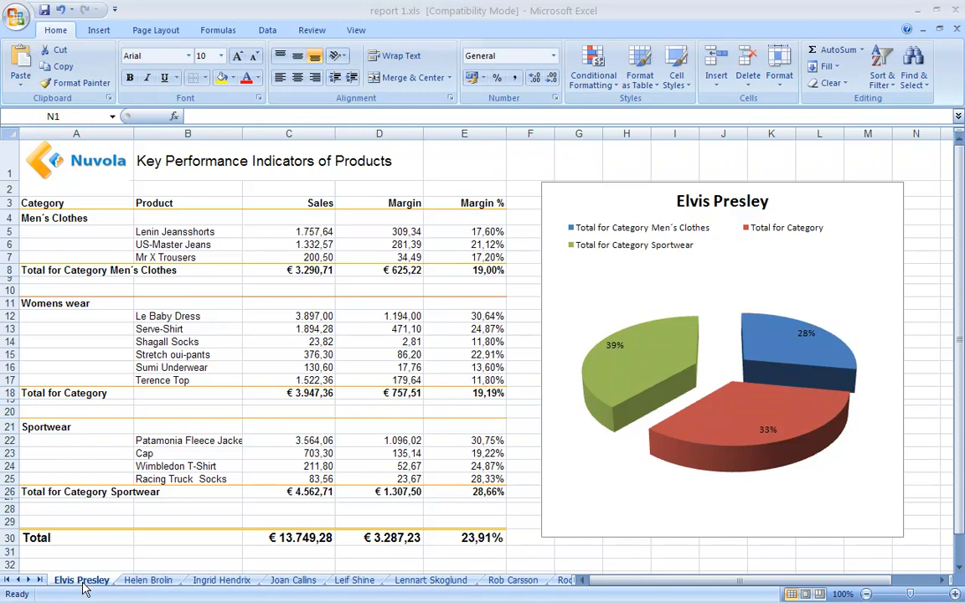
{"action": "left_click", "coordinate": [149, 580]}
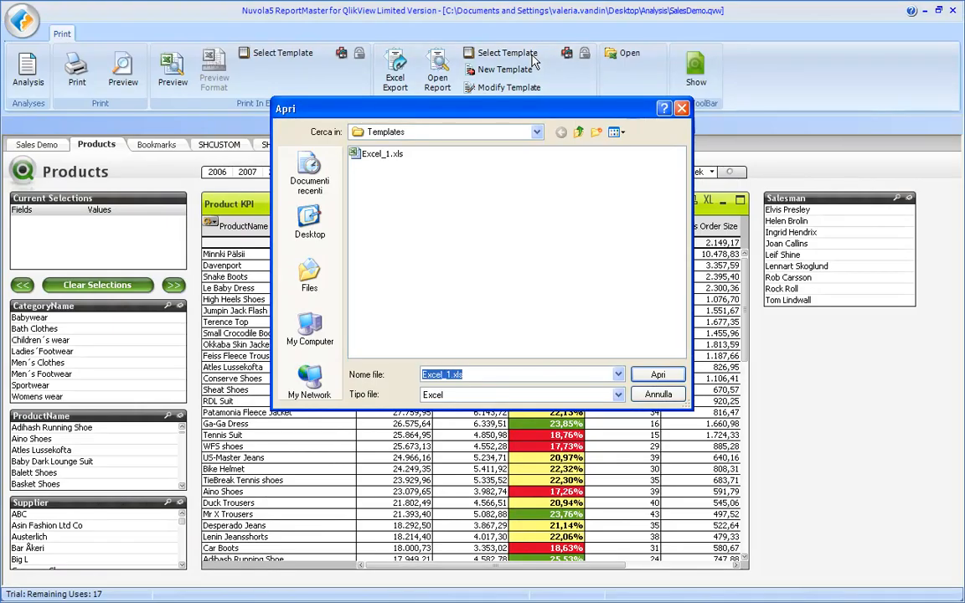
Select Excel_1.xls from the Templates folder as the Excel template and open the template for modification
{"action": "double_click", "coordinate": [402, 156]}
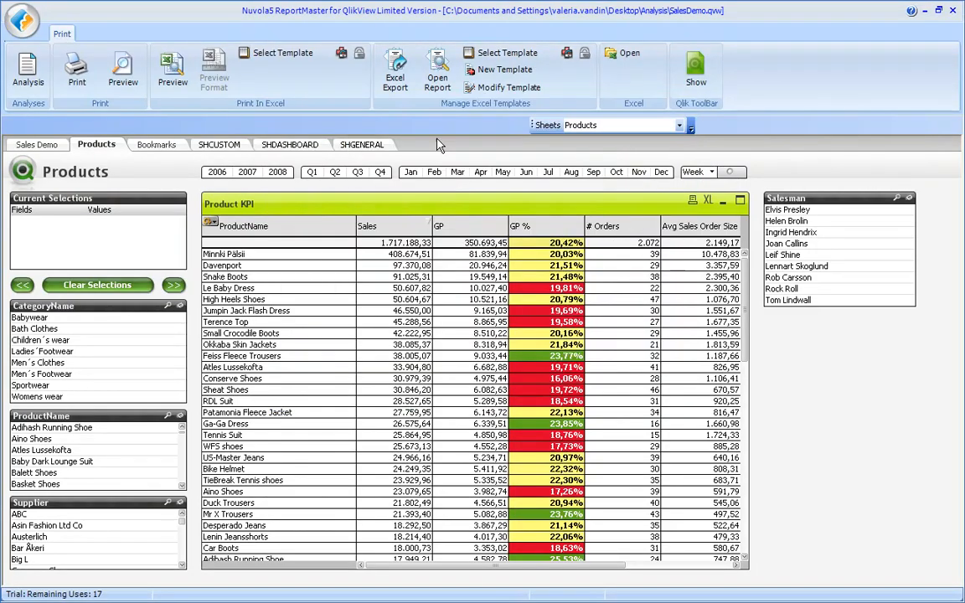
{"action": "left_click", "coordinate": [492, 92]}
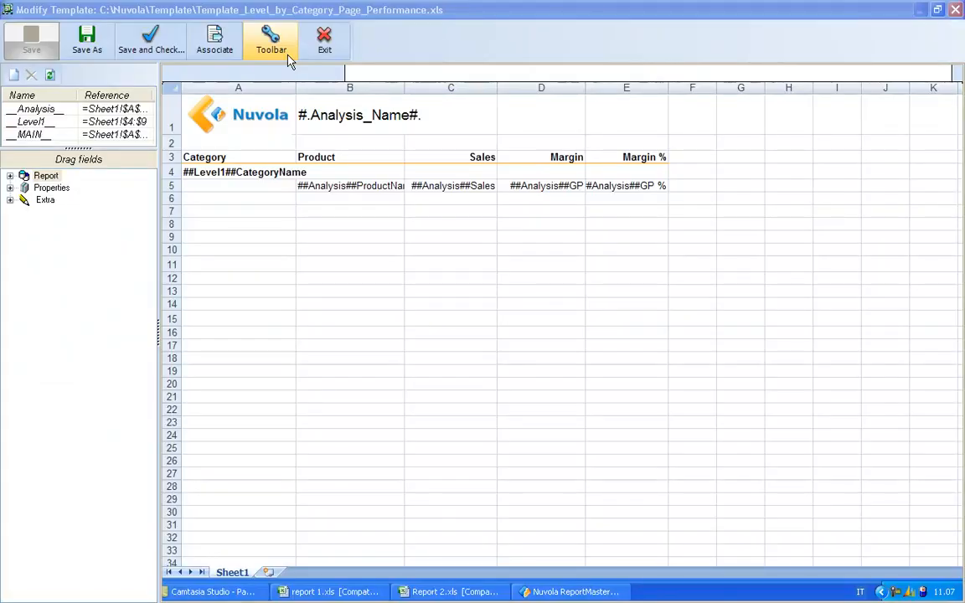
Enter a label formula in A7 that joins the text "Total for Category" with Level1's CategoryName
{"action": "type", "text": "="}
{"action": "type", "text": "\"Total for Catego"}
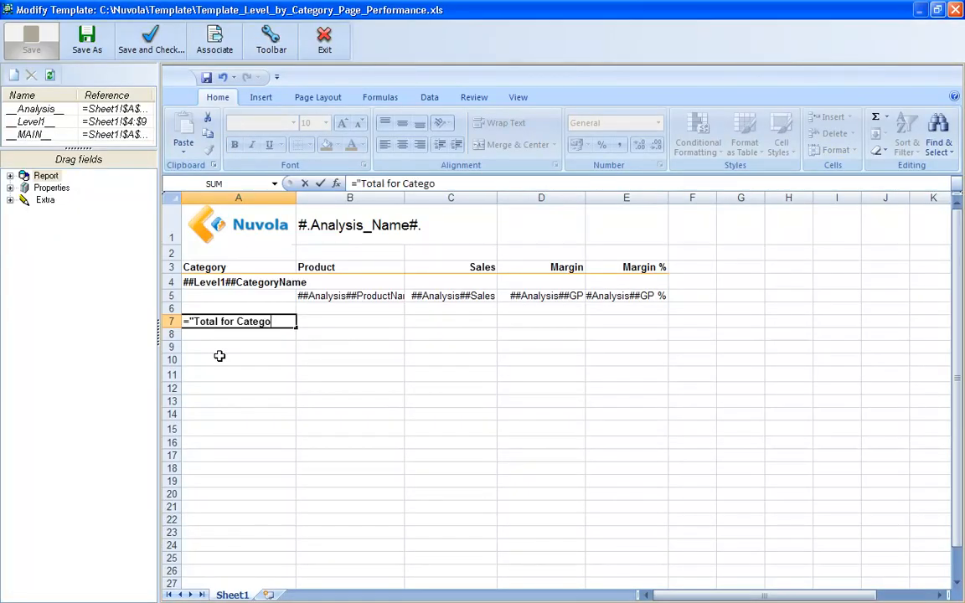
{"action": "type", "text": "ry\""}
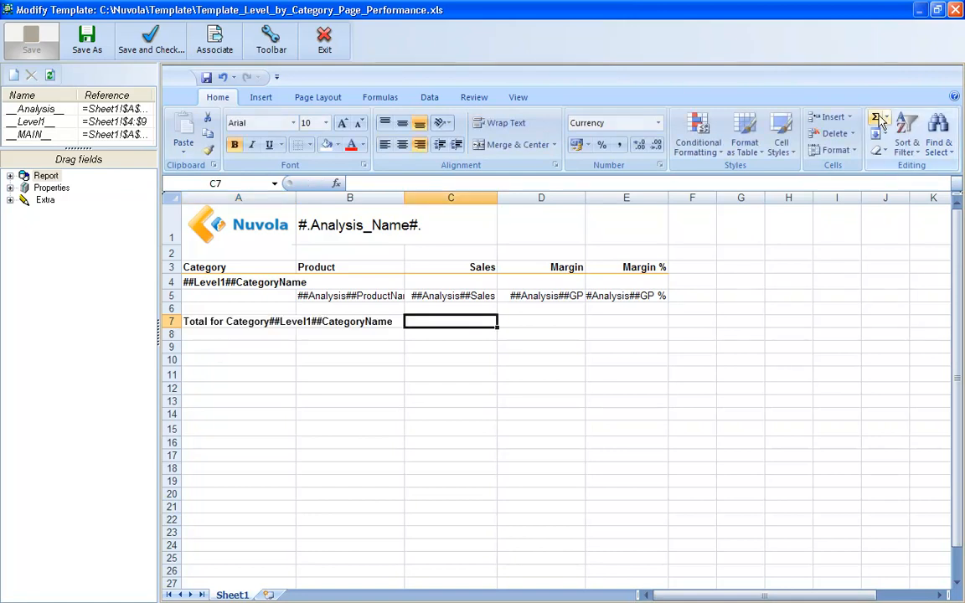
Add category subtotals for Sales in C7 with =SUM(C5:C6) and for Margin in D7
{"action": "left_click", "coordinate": [876, 119]}
{"action": "left_click_drag", "start_coordinate": [472, 295], "coordinate": [555, 323]}
{"action": "key", "text": "Return"}
{"action": "left_click", "coordinate": [472, 320]}
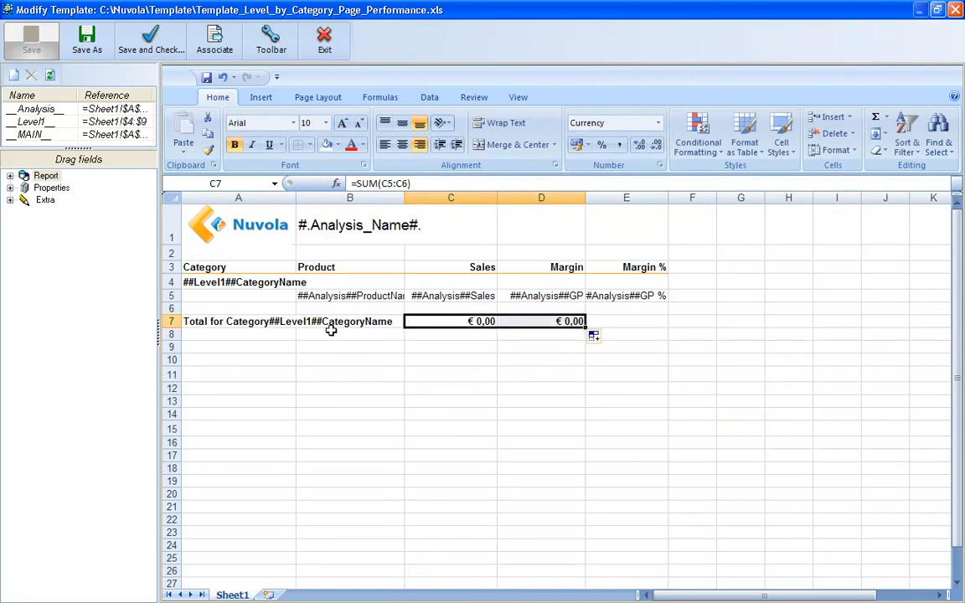
Apply a bottom border to A6:E6 above the category total row
{"action": "left_click_drag", "start_coordinate": [249, 308], "coordinate": [628, 309]}
{"action": "left_click", "coordinate": [310, 145]}
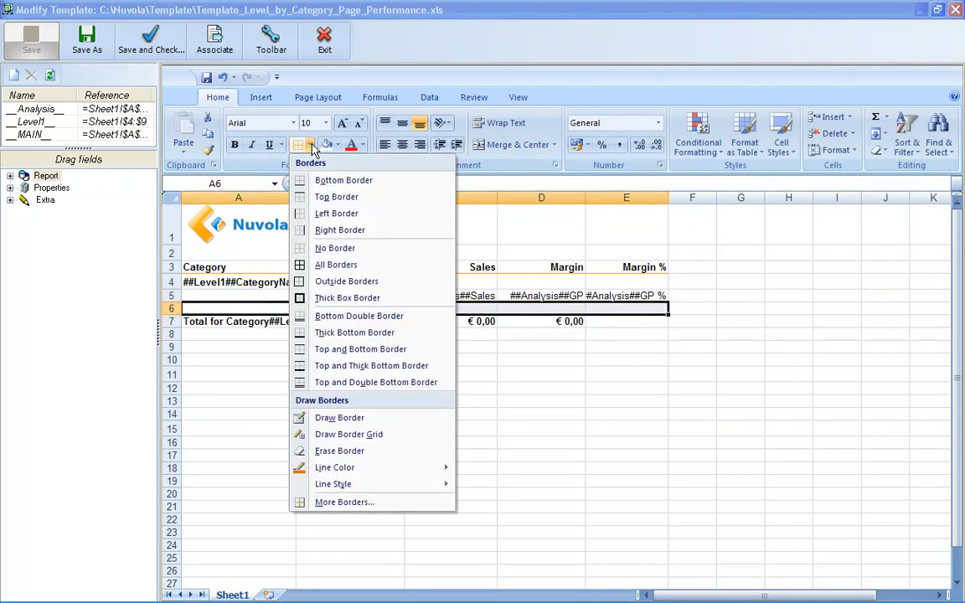
{"action": "left_click", "coordinate": [335, 180]}
Enter Total in A11 and =sum(C4:C10)/2 in C11, and copy that formula to D11
{"action": "left_click", "coordinate": [251, 373]}
{"action": "type", "text": "Total"}
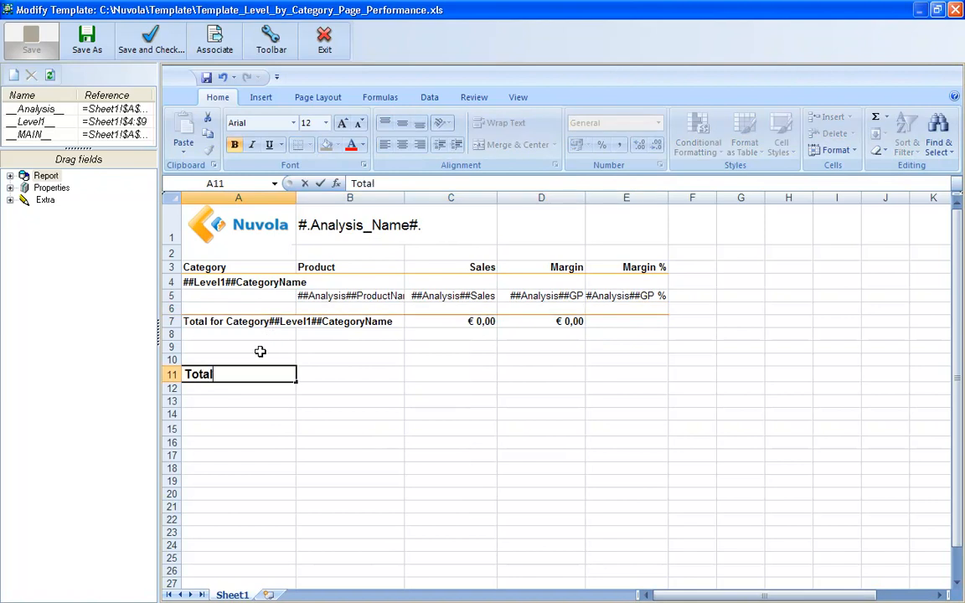
{"action": "key", "text": "Tab"}
{"action": "key", "text": "Tab"}
{"action": "type", "text": "=sum("}
{"action": "left_click_drag", "start_coordinate": [450, 282], "coordinate": [450, 353]}
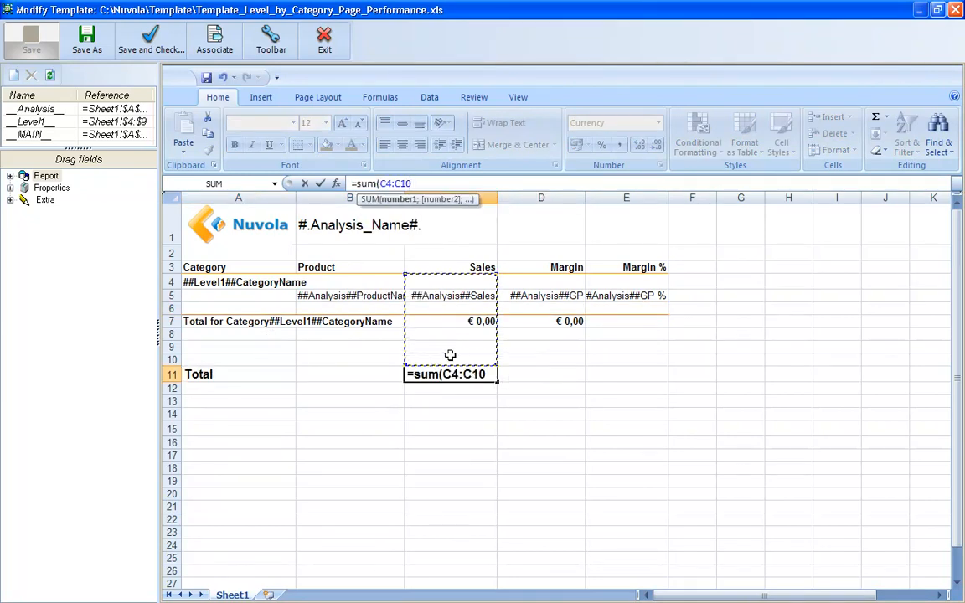
{"action": "type", "text": ")/2"}
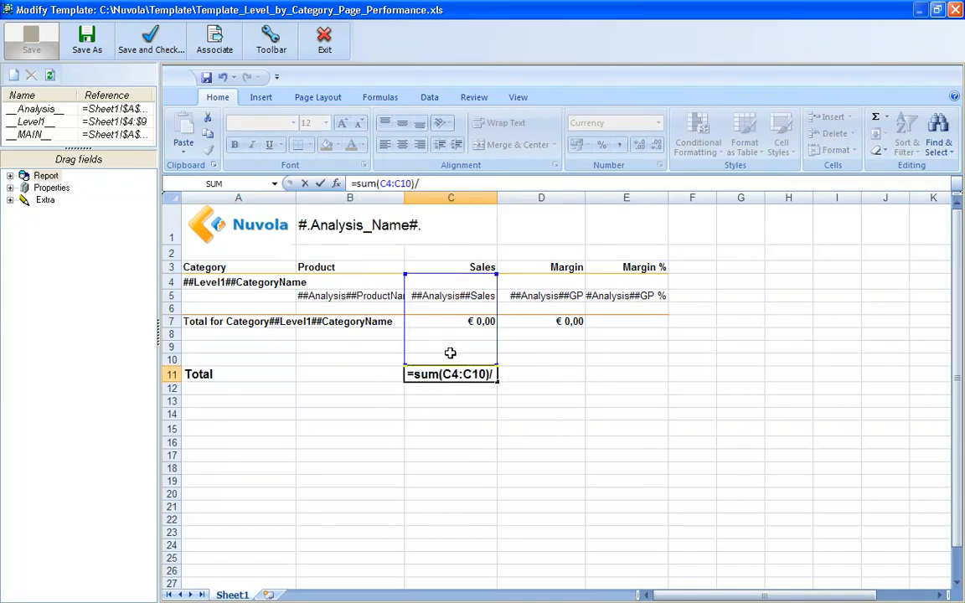
{"action": "key", "text": "Return"}
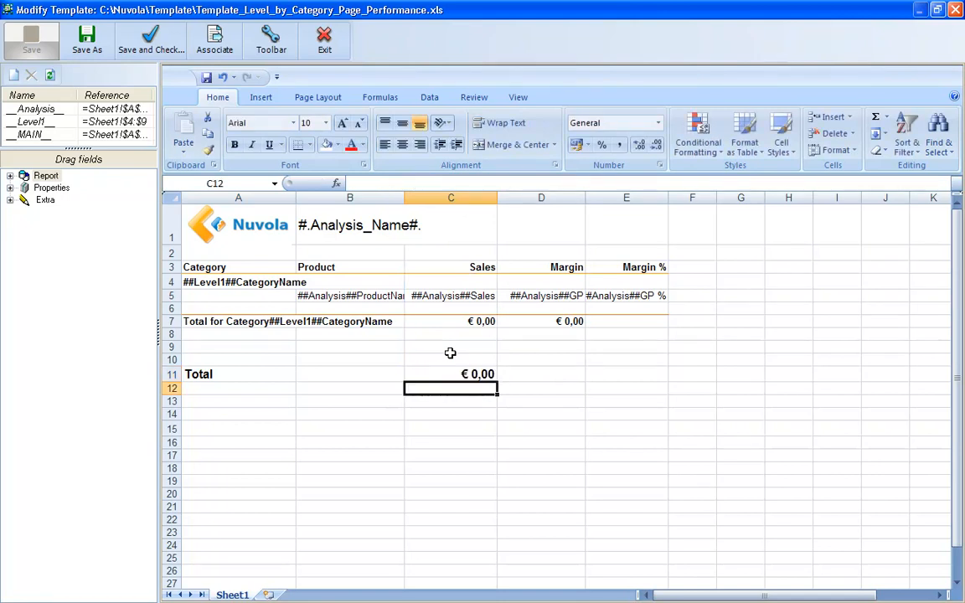
{"action": "left_click", "coordinate": [538, 373]}
{"action": "key", "text": "ctrl+v"}
Apply a bottom double border to A10:E10 above the grand total row
{"action": "left_click_drag", "start_coordinate": [239, 359], "coordinate": [627, 359]}
{"action": "left_click", "coordinate": [309, 144]}
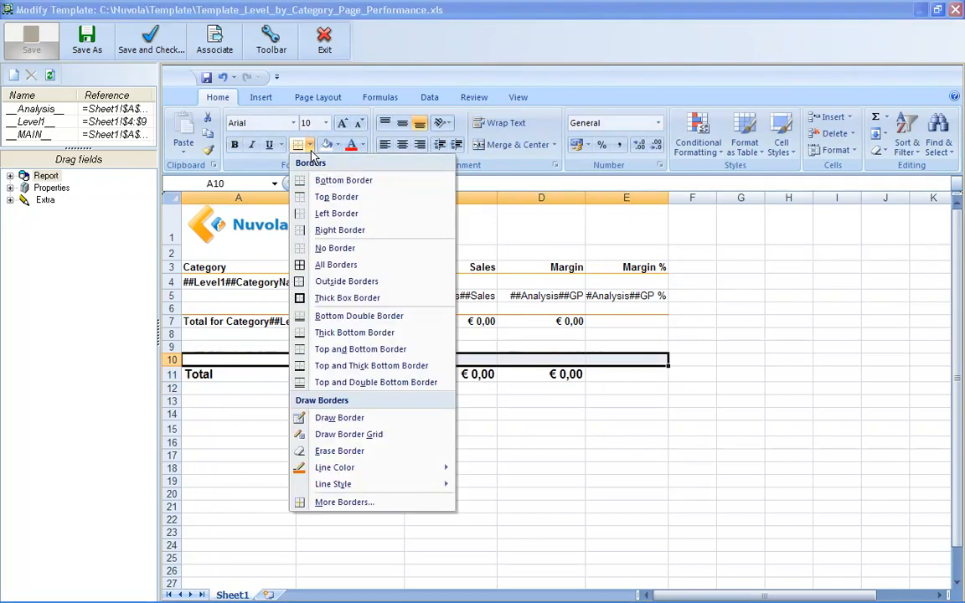
{"action": "left_click", "coordinate": [338, 315]}
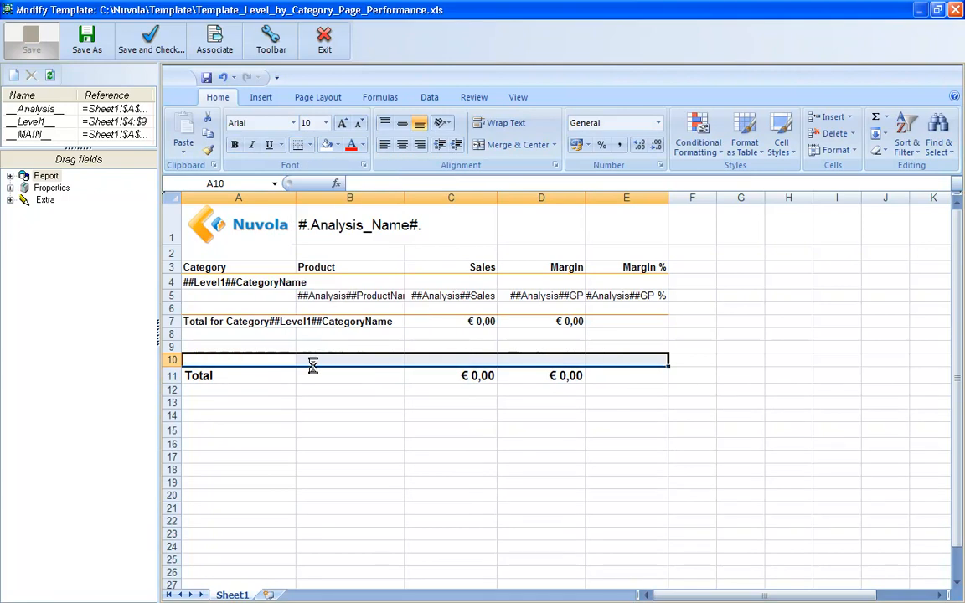
Enter the labels Your Sales in B15, Avg. Sales per Agent in B16 and Your Performance in B18
{"action": "left_click", "coordinate": [322, 430]}
{"action": "type", "text": "Your Sales"}
{"action": "key", "text": "Return"}
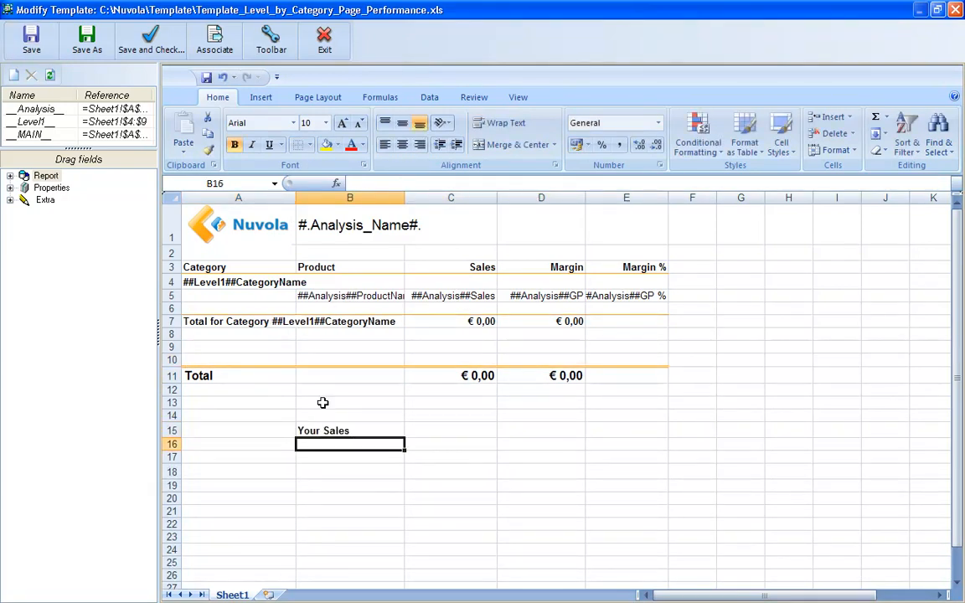
Copy the Sales total from C11 into C15 and place the Analysis field Avg Sales By Salesman in C16
{"action": "left_click", "coordinate": [427, 375]}
{"action": "key", "text": "ctrl+c"}
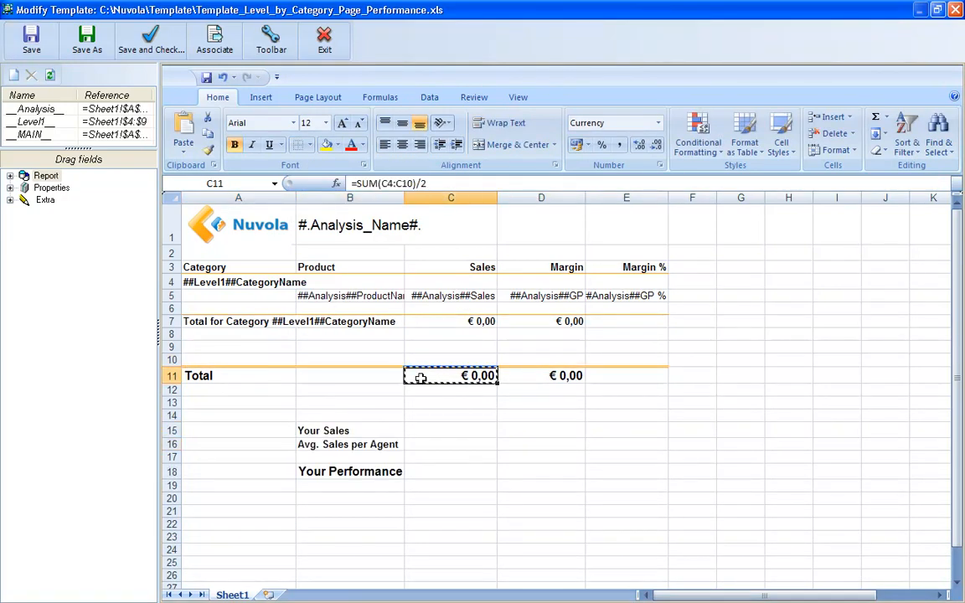
{"action": "left_click", "coordinate": [426, 430]}
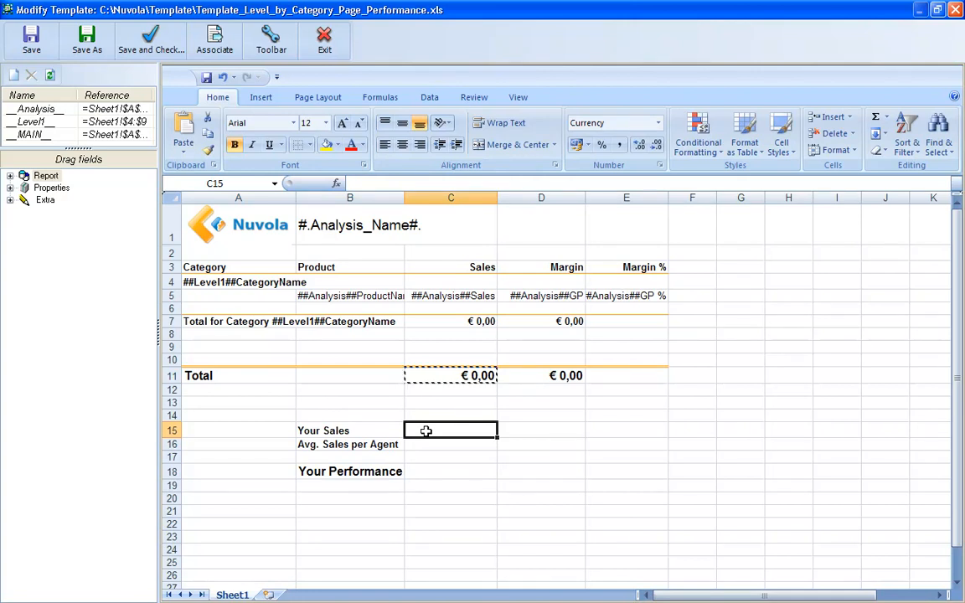
{"action": "key", "text": "ctrl+v"}
{"action": "left_click_drag", "start_coordinate": [100, 272], "coordinate": [416, 444]}
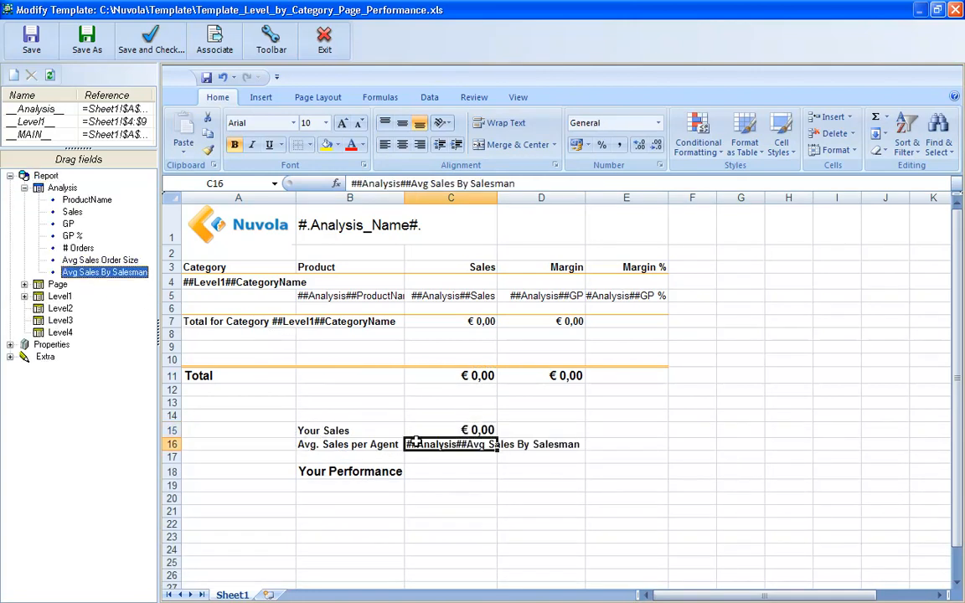
Enter the formula =(C15-C16)/C16 in C18 beside Your Performance
{"action": "left_click", "coordinate": [412, 471]}
{"action": "type", "text": "=("}
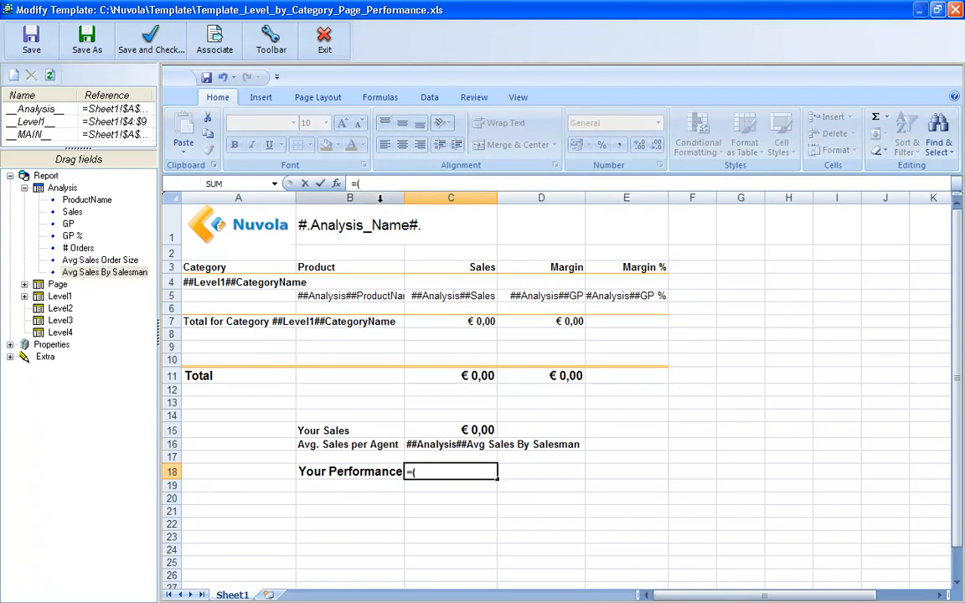
{"action": "left_click", "coordinate": [412, 430]}
{"action": "type", "text": "-"}
{"action": "left_click", "coordinate": [412, 444]}
{"action": "type", "text": ")/"}
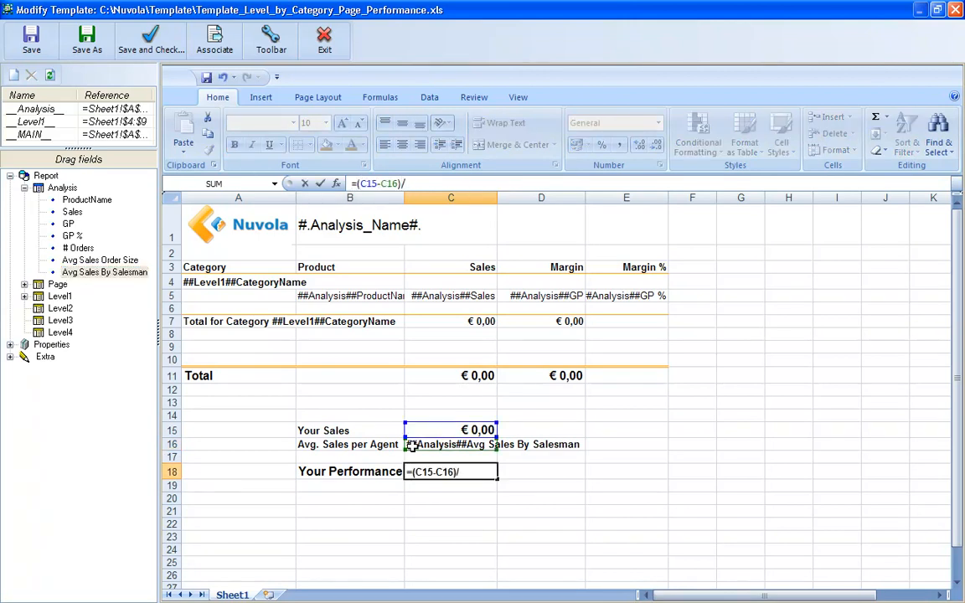
{"action": "left_click", "coordinate": [412, 445]}
{"action": "key", "text": "Return"}
{"action": "left_click_drag", "start_coordinate": [326, 412], "coordinate": [530, 489]}
{"action": "left_click", "coordinate": [227, 496]}
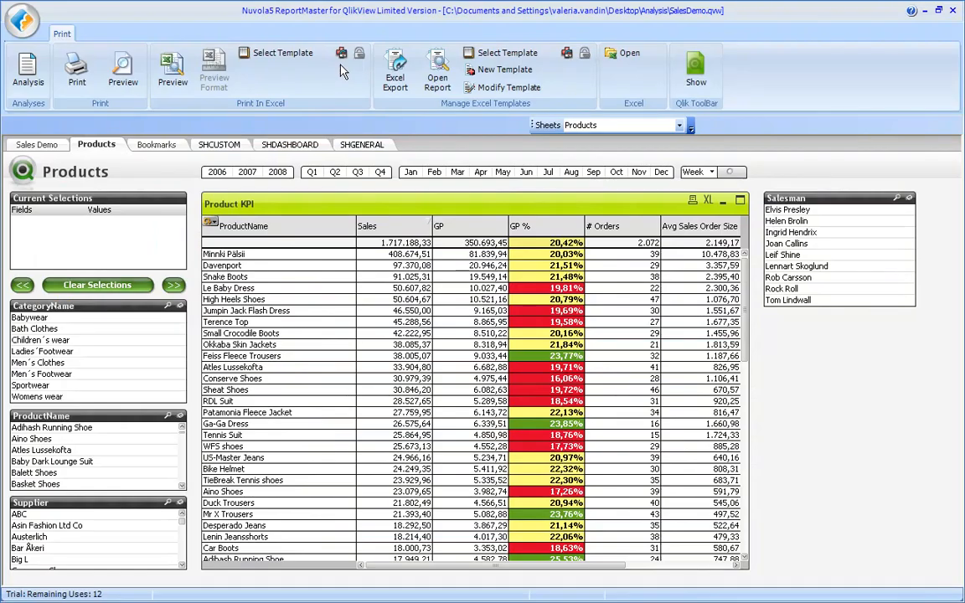
Export the Products report to Excel again and review the second and third salesmen's sheets
{"action": "left_click", "coordinate": [392, 70]}
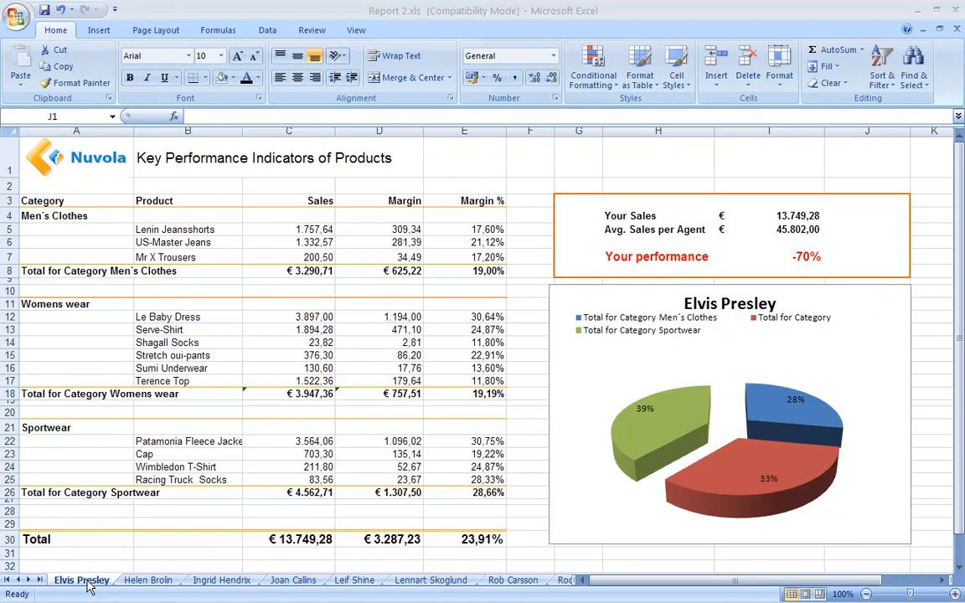
{"action": "left_click", "coordinate": [147, 581]}
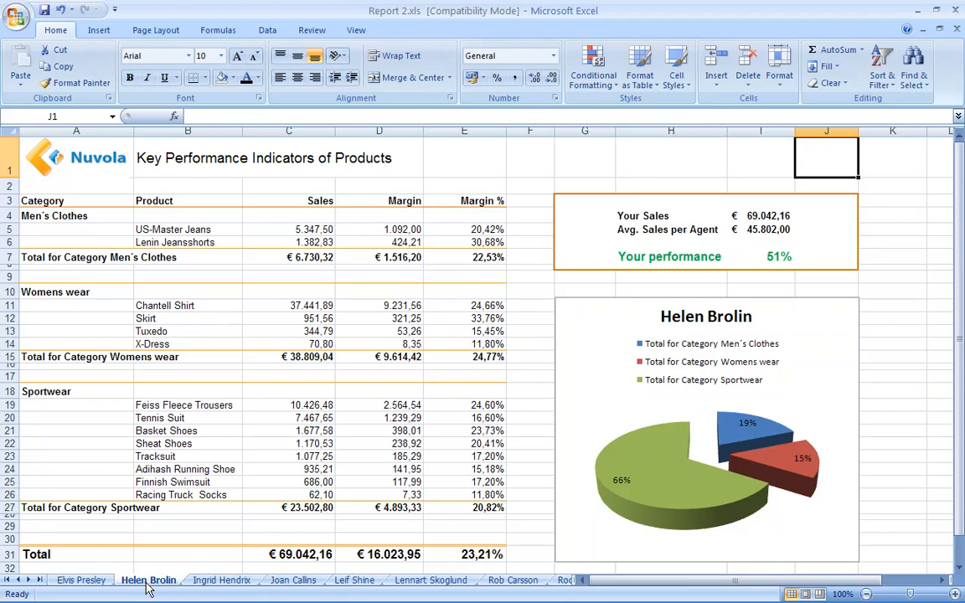
{"action": "left_click", "coordinate": [207, 586]}
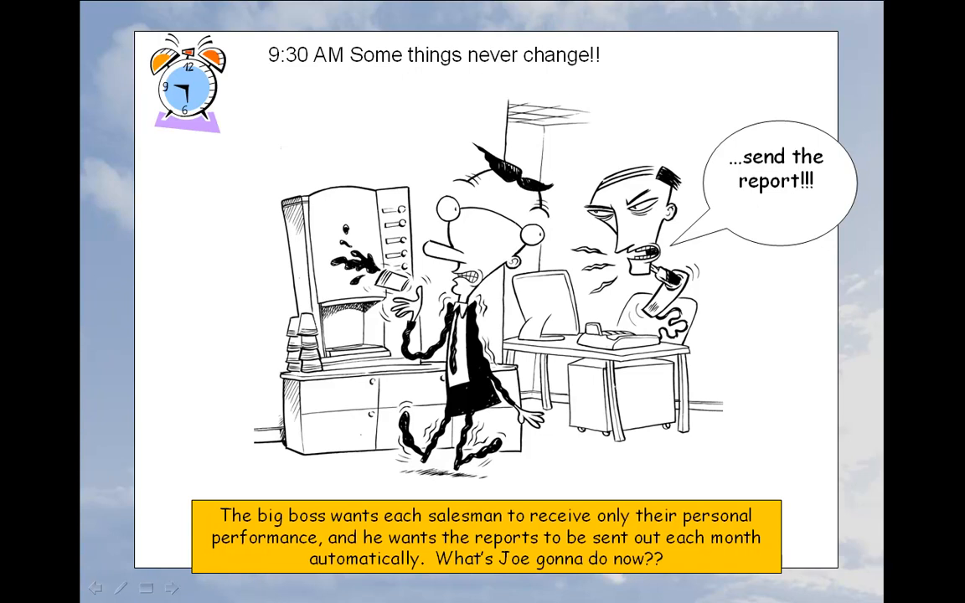
{"action": "key", "text": "Right"}
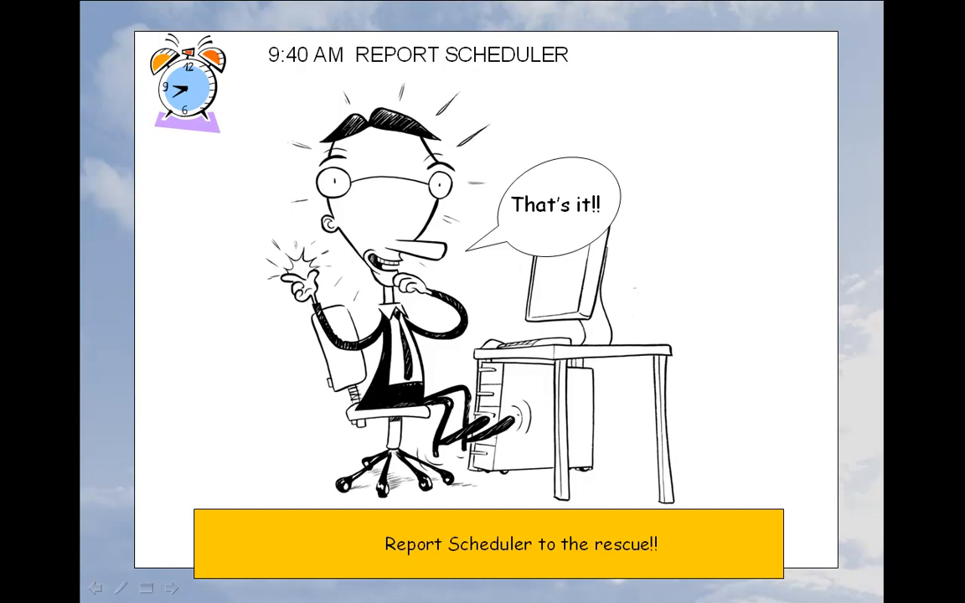
{"action": "key", "text": "Right"}
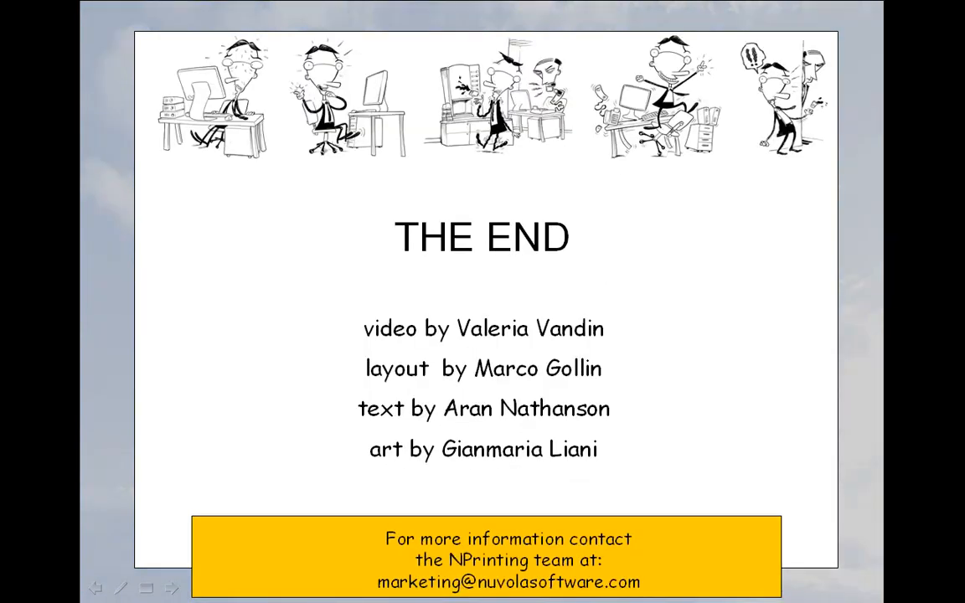